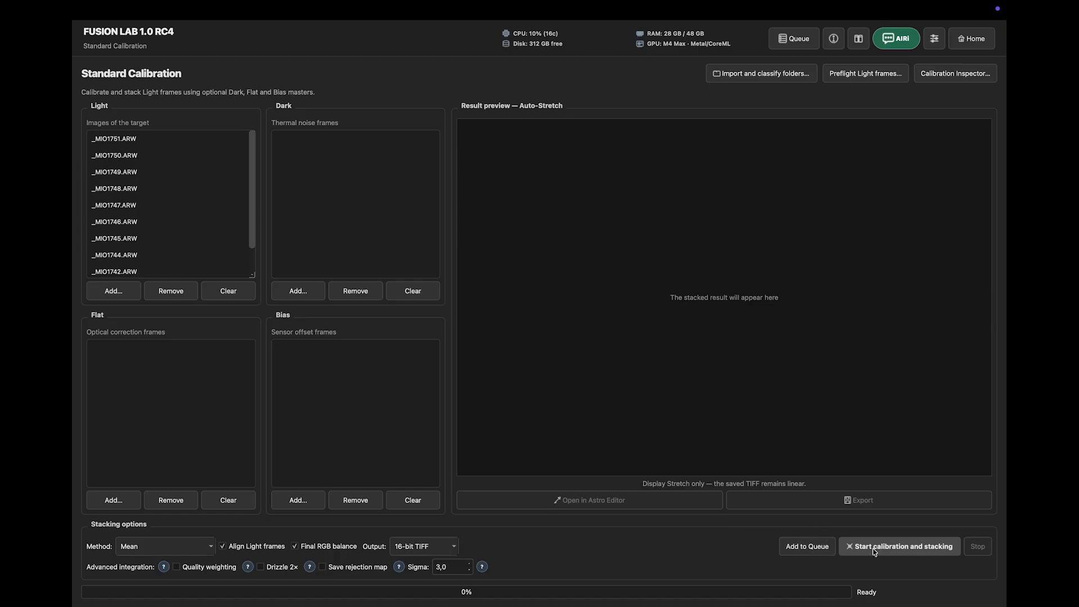
# - Start calibration and stacking with a preflight check of the Light frames, and stack the frames selected by the check
pyautogui.click(872, 549)
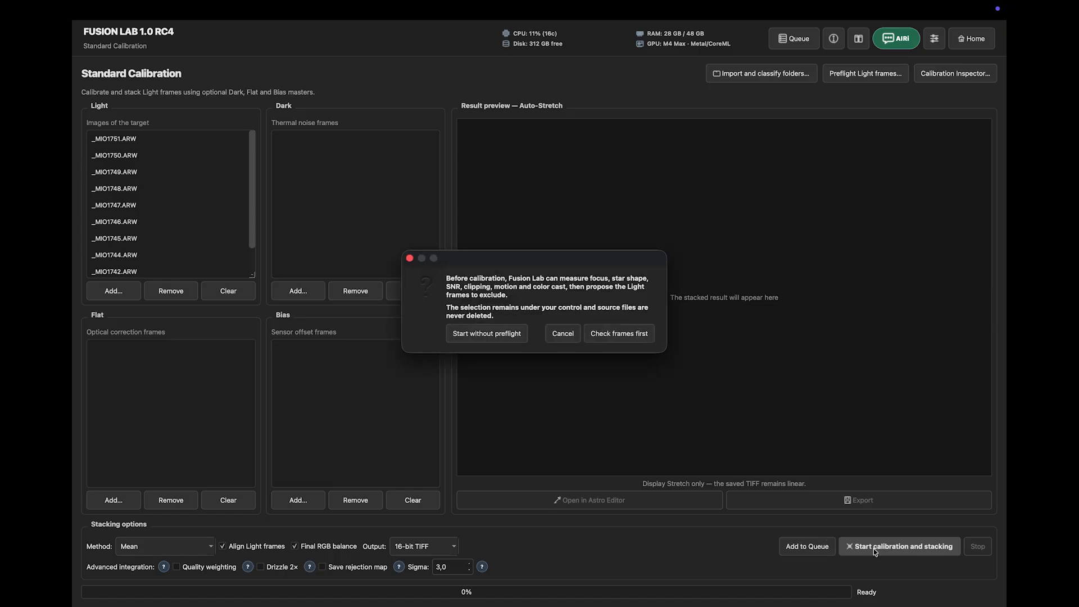
pyautogui.click(613, 336)
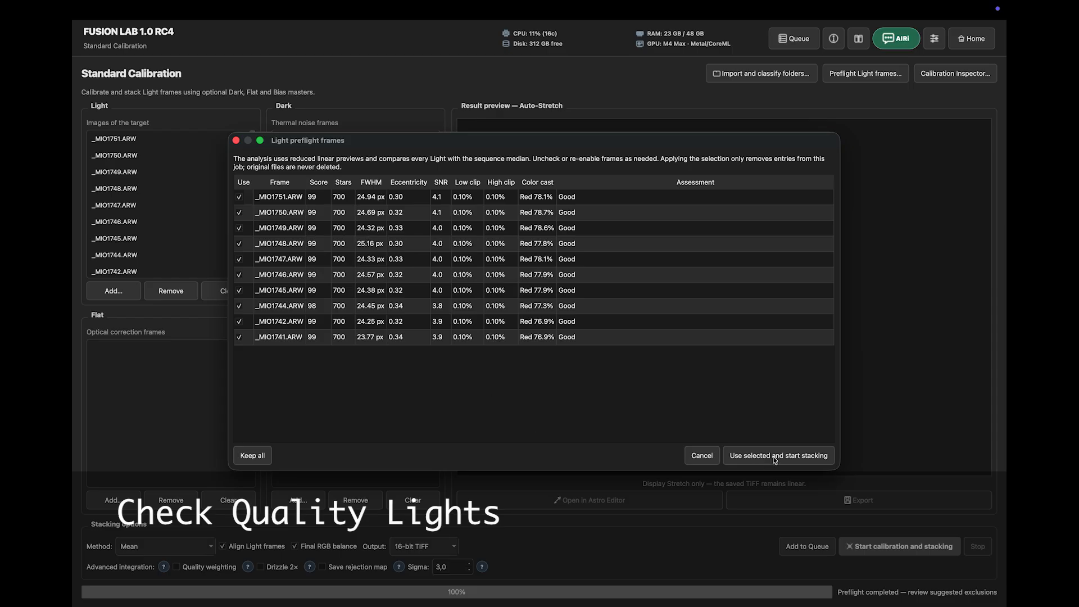
pyautogui.click(754, 459)
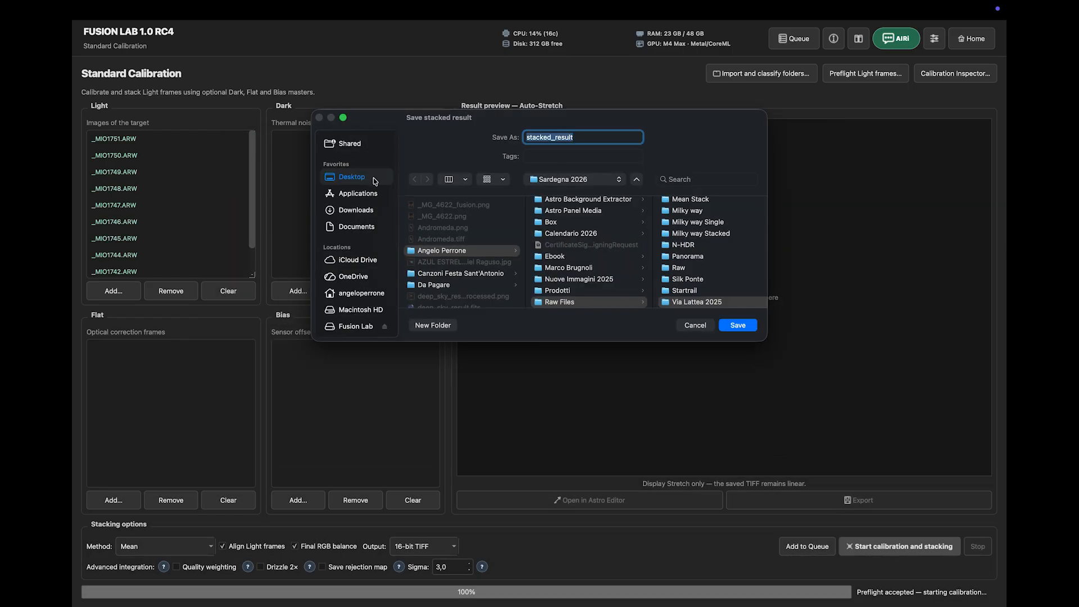
# - Save the stacked result to the Desktop as stacked_result_2026
pyautogui.click(586, 139)
pyautogui.write('_')
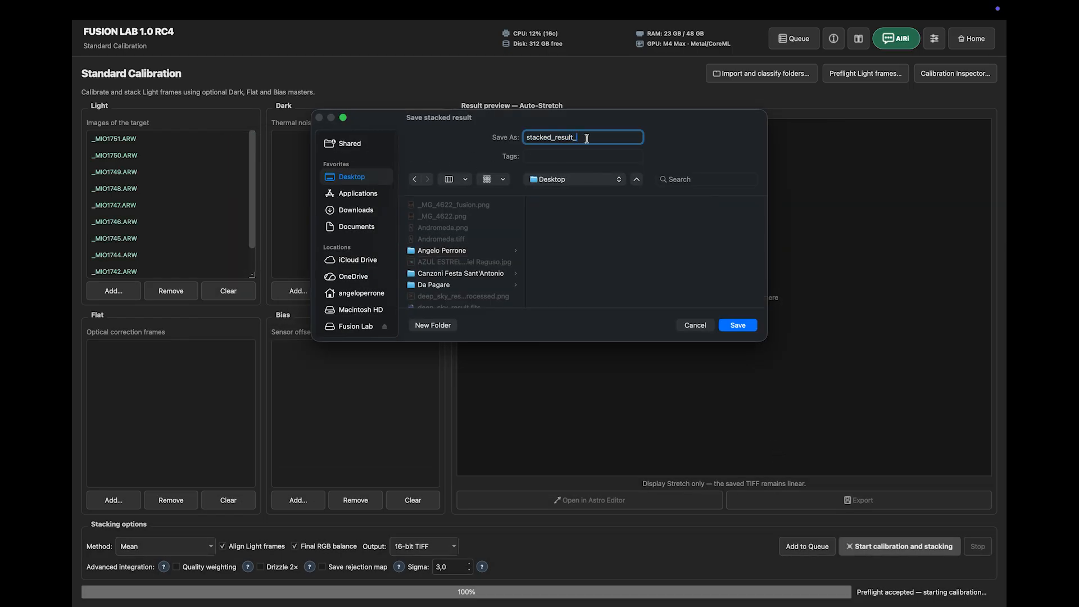
pyautogui.write('2026')
pyautogui.press('Return')
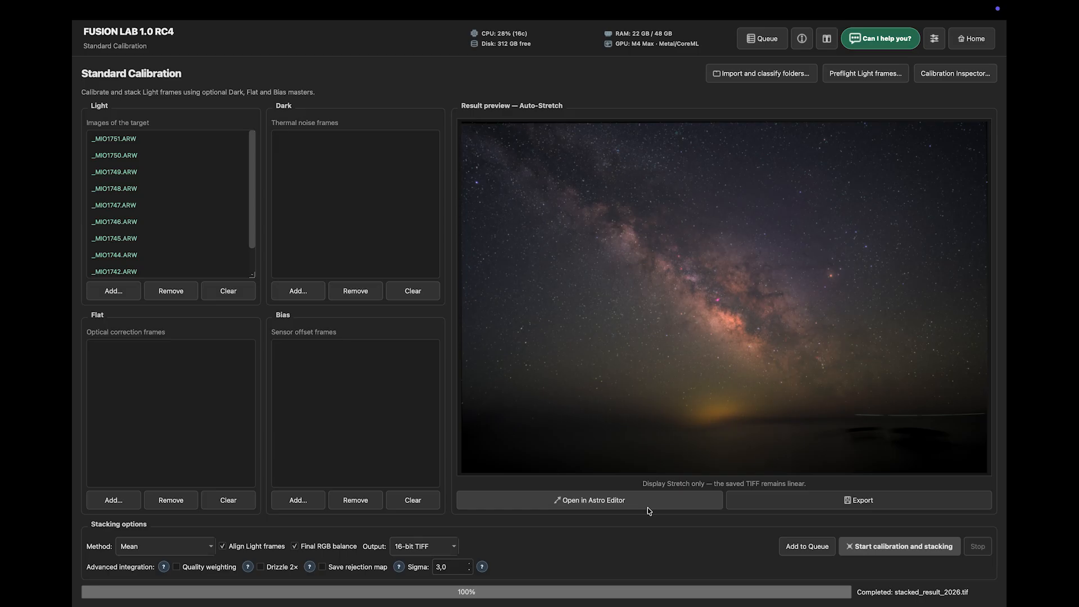
# - Dismiss the export options and create a 16-bit TIFF working copy with a 75% STF amount for the Astro Editor
pyautogui.click(761, 506)
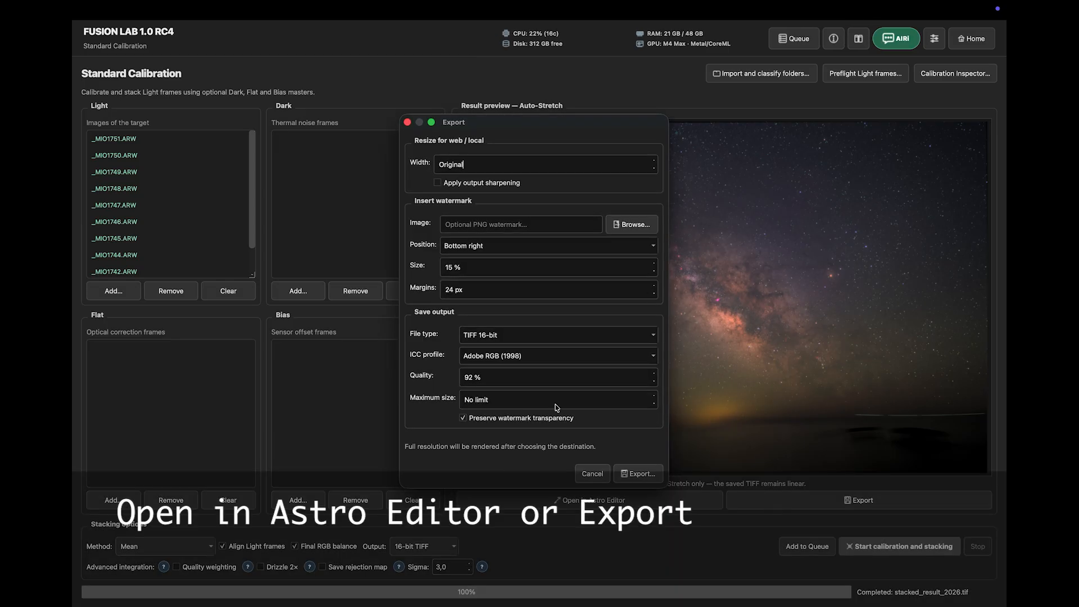
pyautogui.click(595, 476)
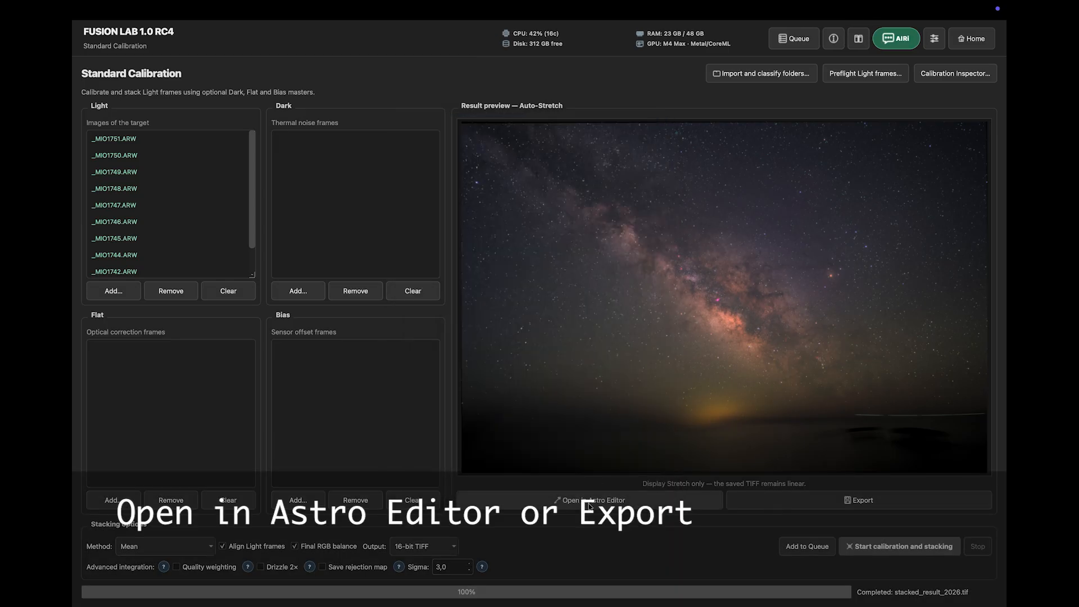
pyautogui.click(602, 505)
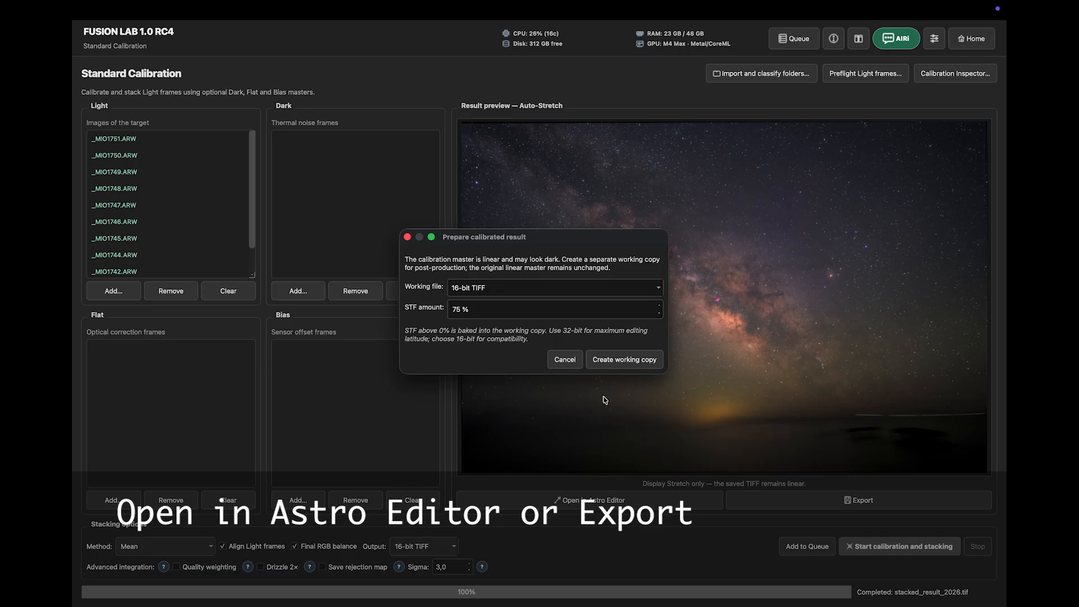
pyautogui.click(598, 282)
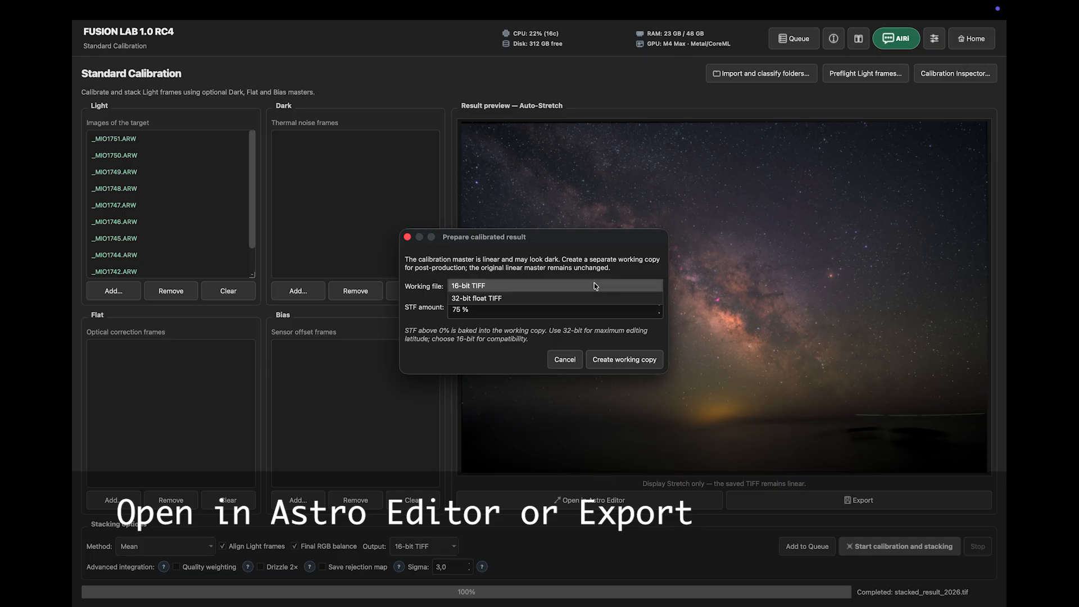
pyautogui.click(594, 282)
pyautogui.click(619, 365)
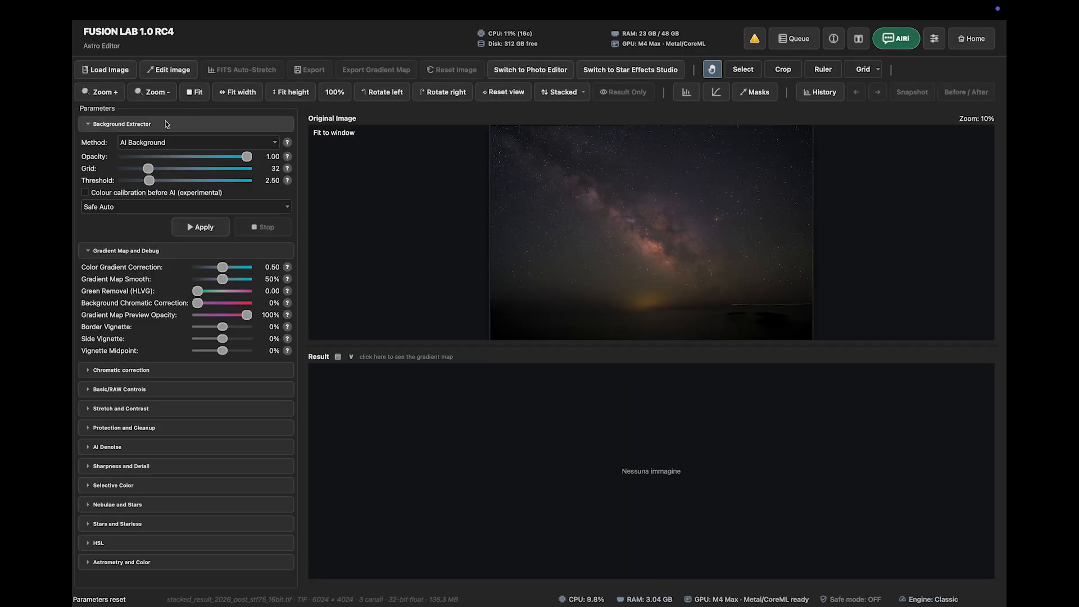
# - Expand the Chromatic correction, Basic/RAW Controls, Stretch and Contrast, Protection and Cleanup, and AI Denoise parameter sections
pyautogui.click(129, 251)
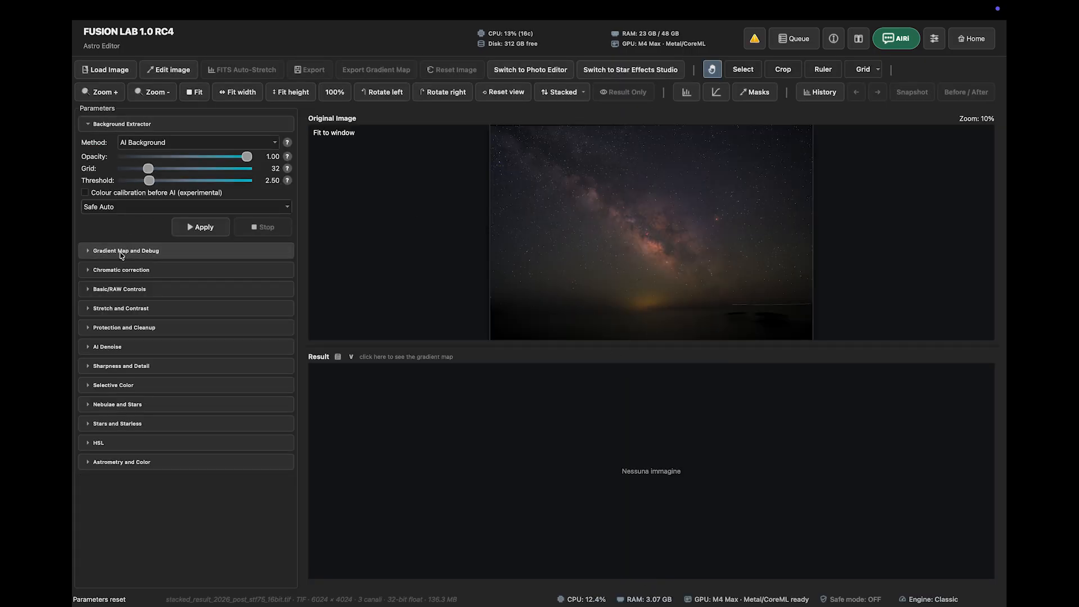
pyautogui.click(123, 250)
pyautogui.click(120, 369)
pyautogui.scroll(-3, 116, 375)
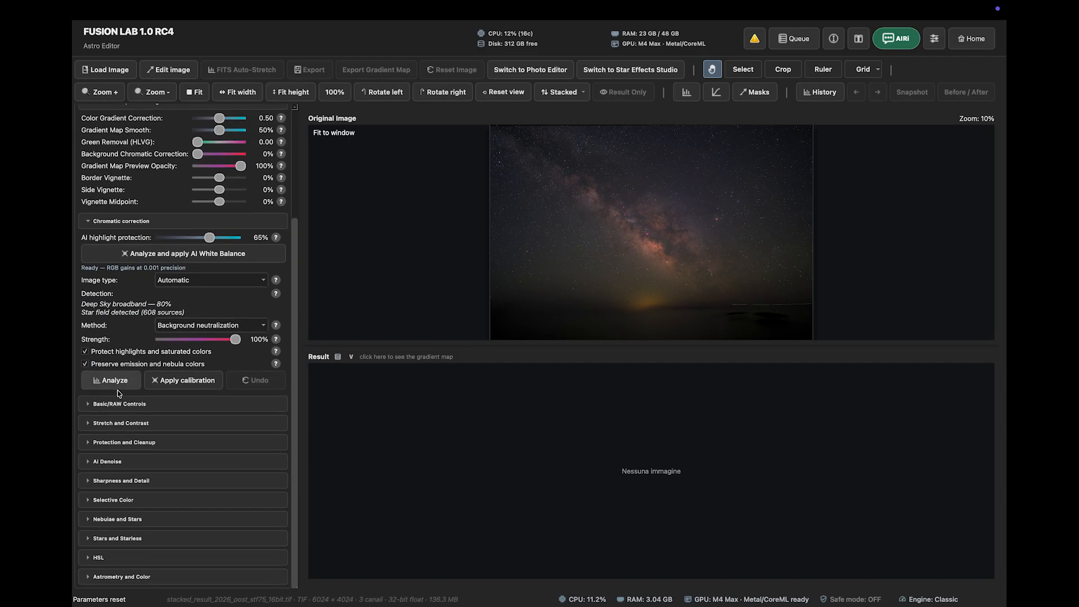
pyautogui.click(117, 400)
pyautogui.scroll(-3, 117, 403)
pyautogui.scroll(-3, 117, 404)
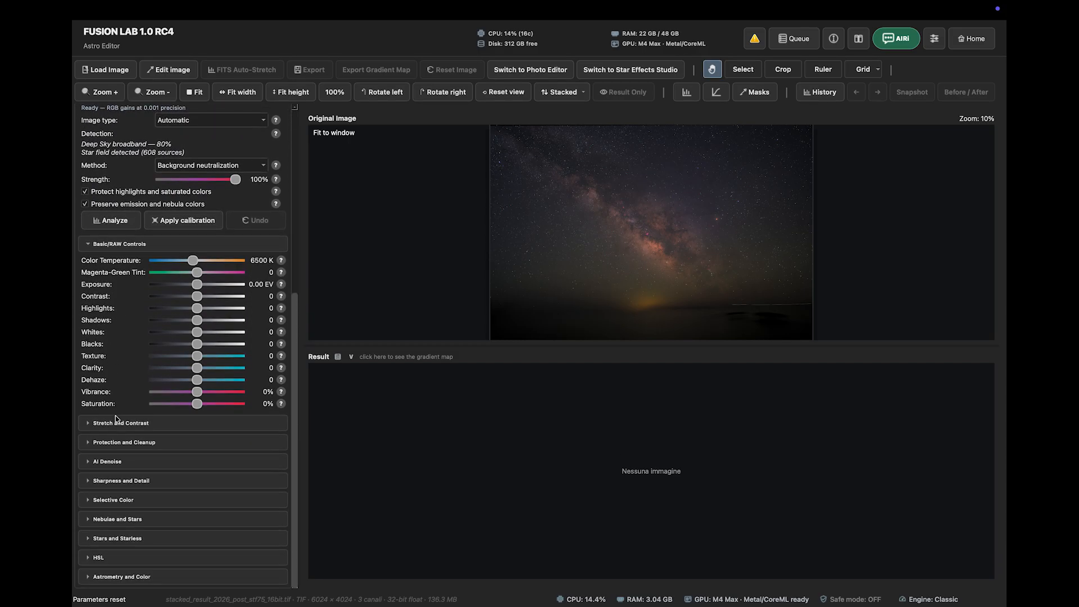
pyautogui.click(118, 441)
pyautogui.scroll(-5, 120, 429)
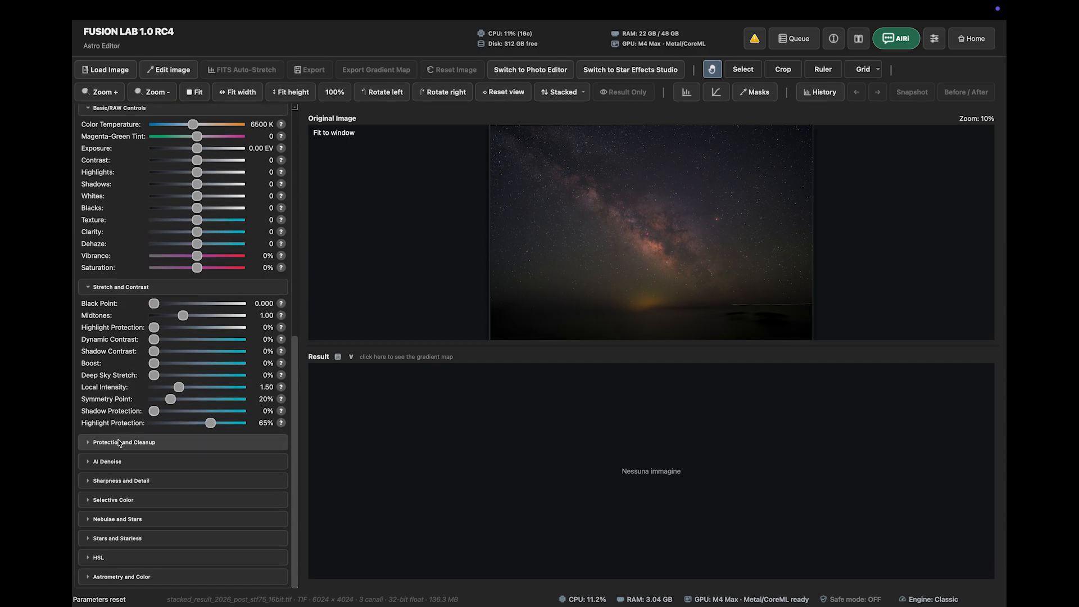
pyautogui.click(118, 442)
pyautogui.scroll(-4, 118, 449)
pyautogui.click(118, 461)
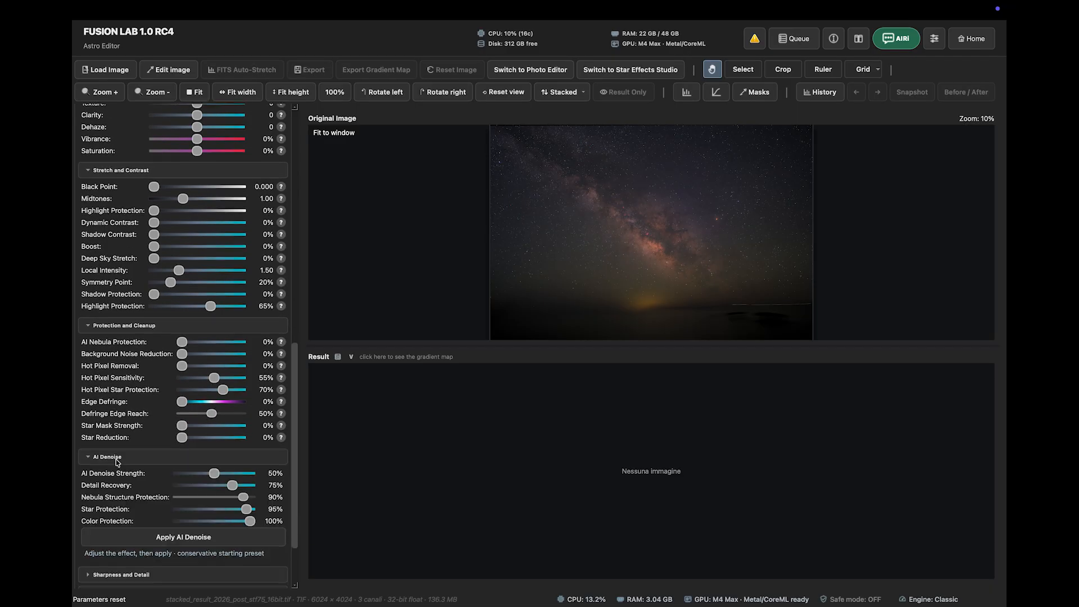
# - Expand the Sharpness and Detail, Selective Color, Nebulae and Stars, Stars and Starless, HSL, and Astrometry and Color sections
pyautogui.scroll(-4, 118, 461)
pyautogui.click(118, 479)
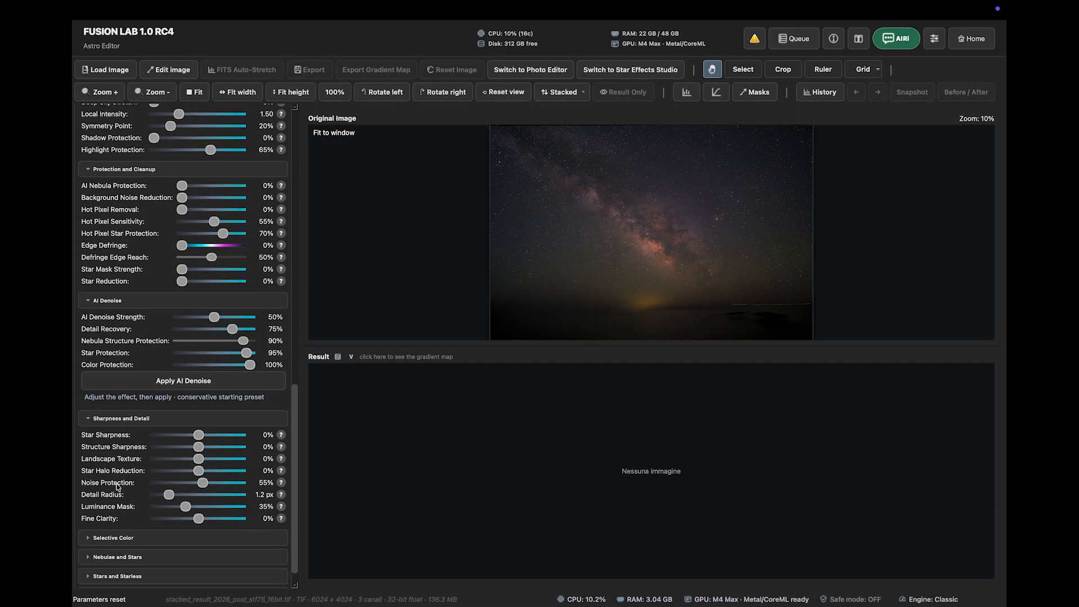
pyautogui.scroll(-4, 119, 489)
pyautogui.click(118, 499)
pyautogui.scroll(-3, 118, 499)
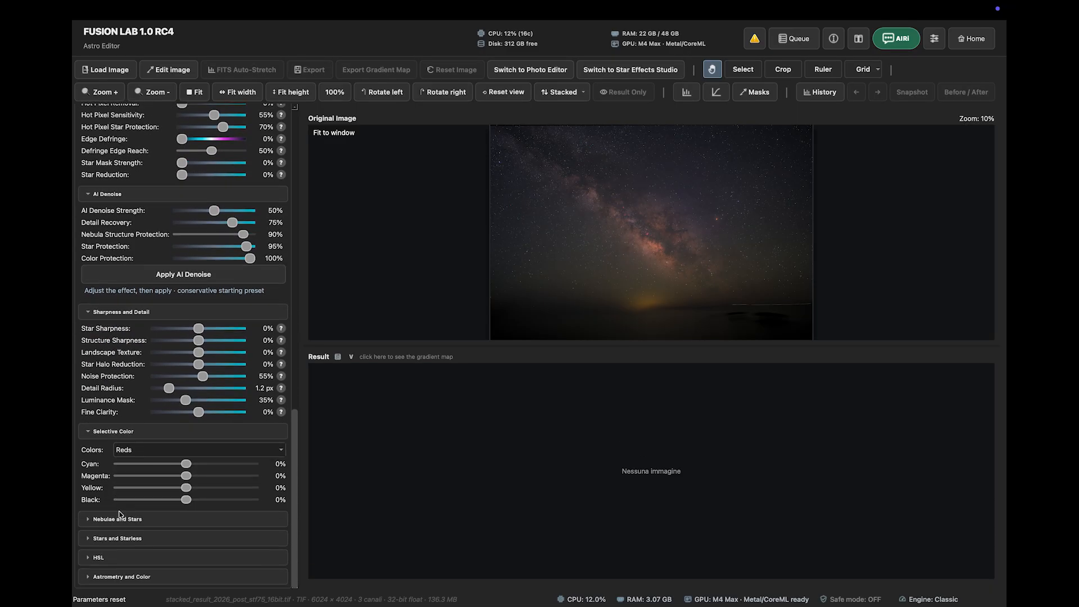
pyautogui.click(118, 514)
pyautogui.scroll(-2, 119, 514)
pyautogui.click(119, 539)
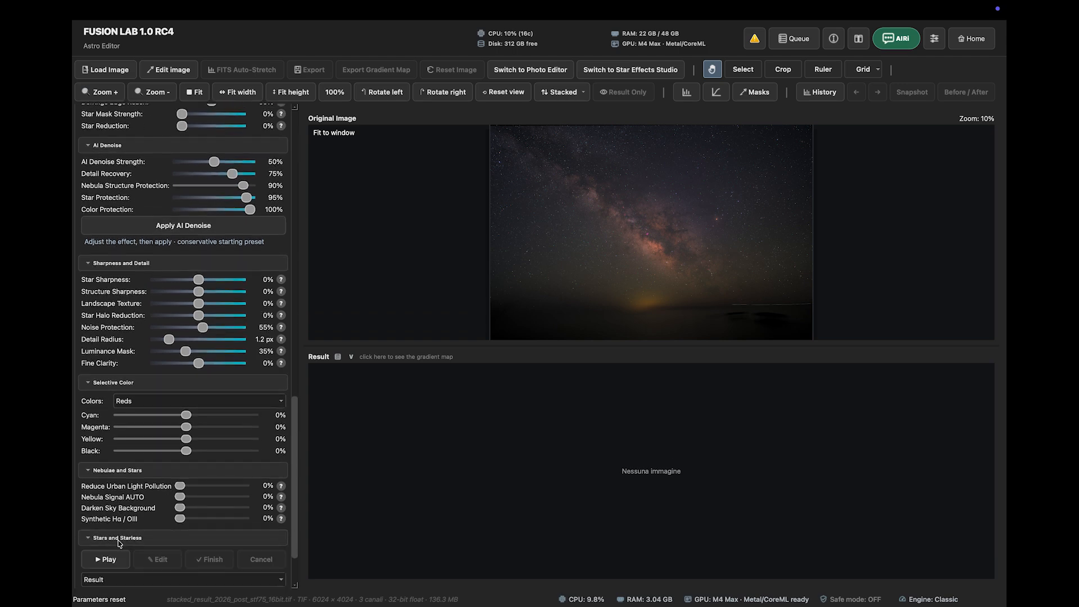
pyautogui.scroll(-4, 118, 542)
pyautogui.click(119, 551)
pyautogui.scroll(-1, 119, 553)
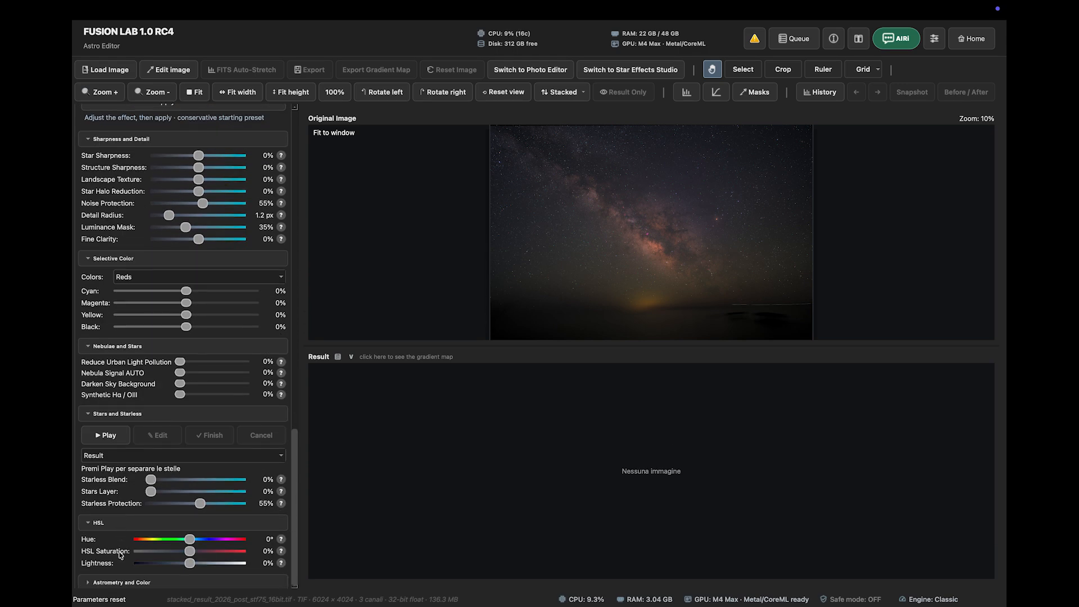
pyautogui.click(122, 582)
pyautogui.scroll(-4, 122, 574)
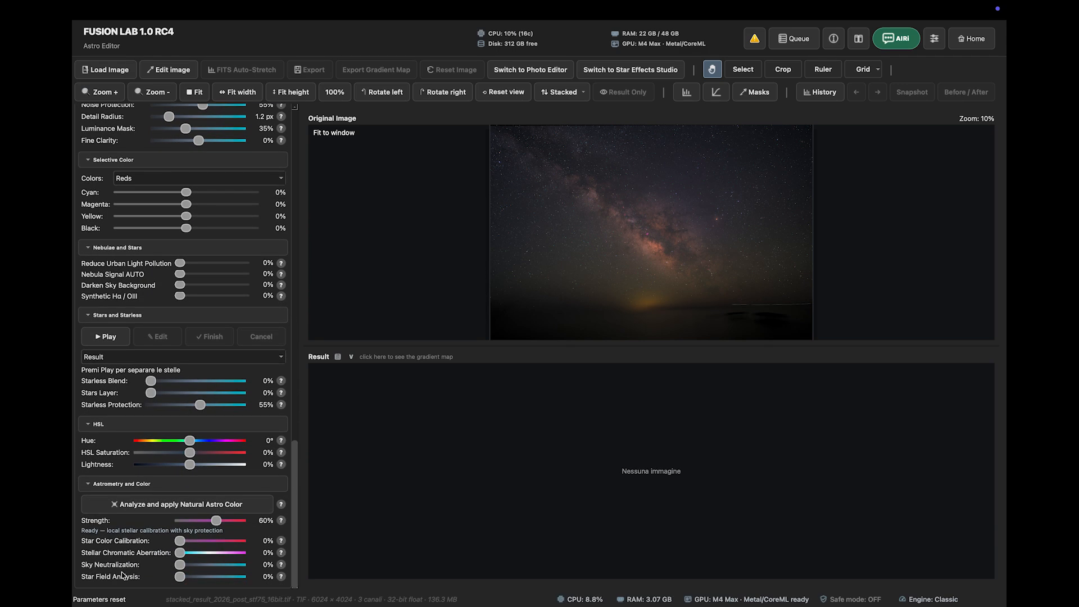
# - Run the Background Extractor on the image with the AI Background method and the Safe Auto setting
pyautogui.scroll(20, 127, 562)
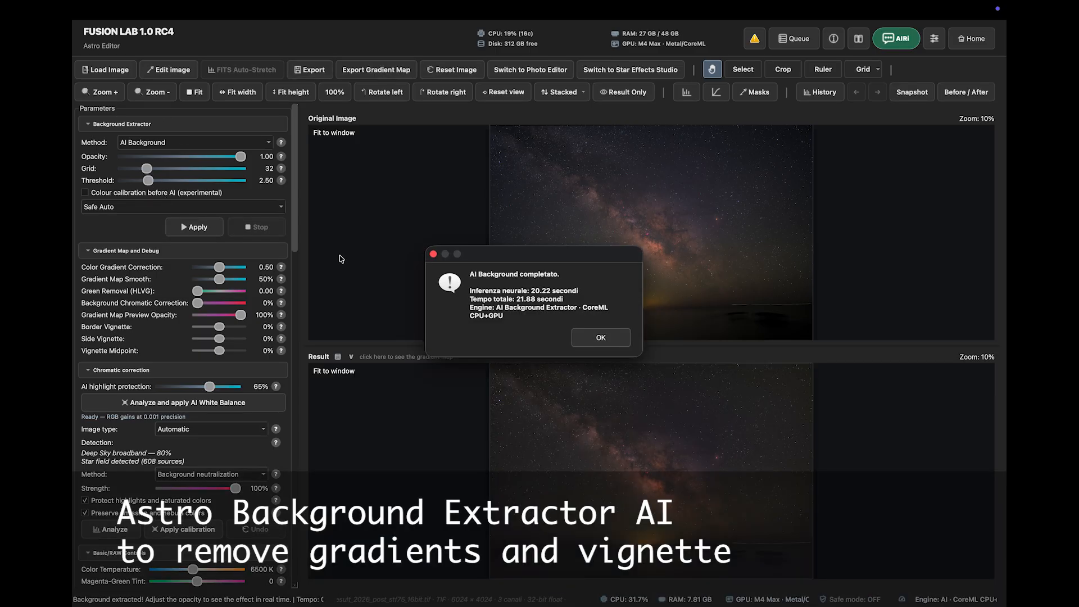
pyautogui.click(594, 340)
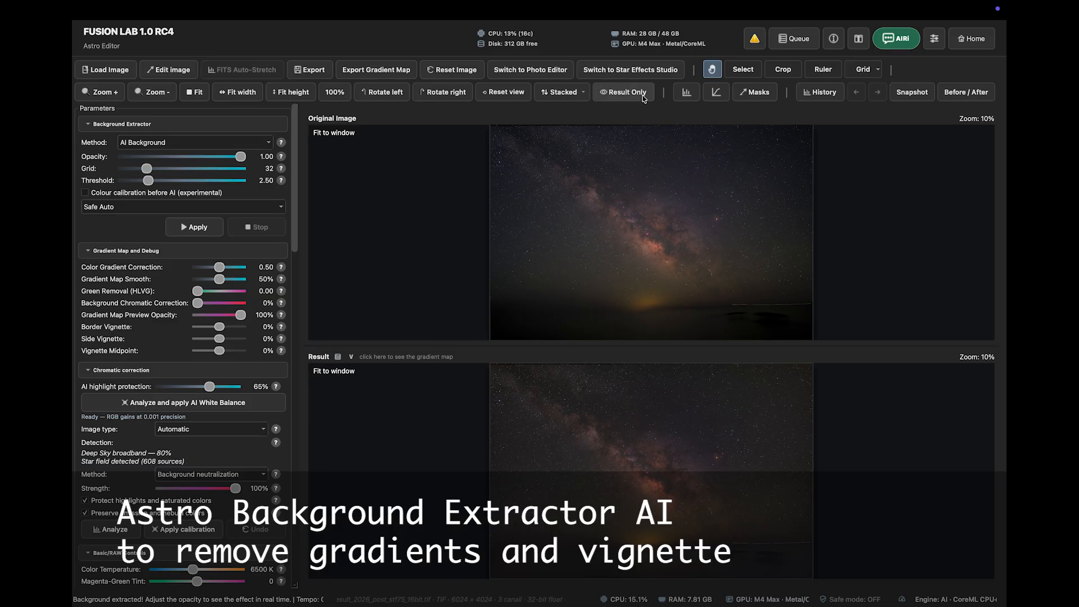
# - Show only the result and set Color Gradient Correction to 0.40, Gradient Map Smooth to 100%, Green Removal to 1.04 and Background Chromatic Correction to 100%
pyautogui.click(635, 95)
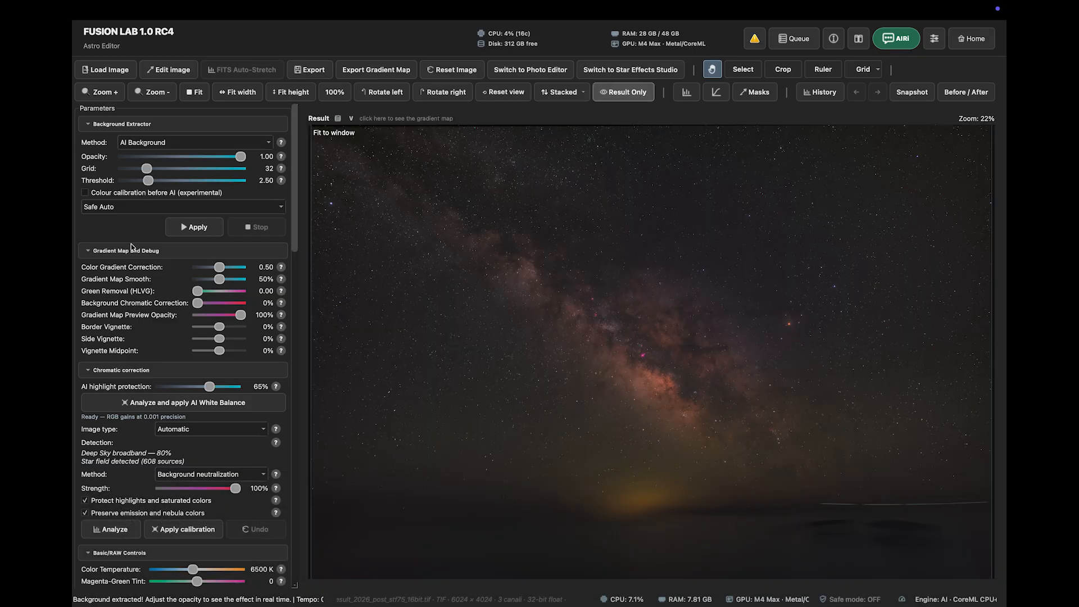
pyautogui.moveTo(220, 271); pyautogui.dragTo(252, 303)
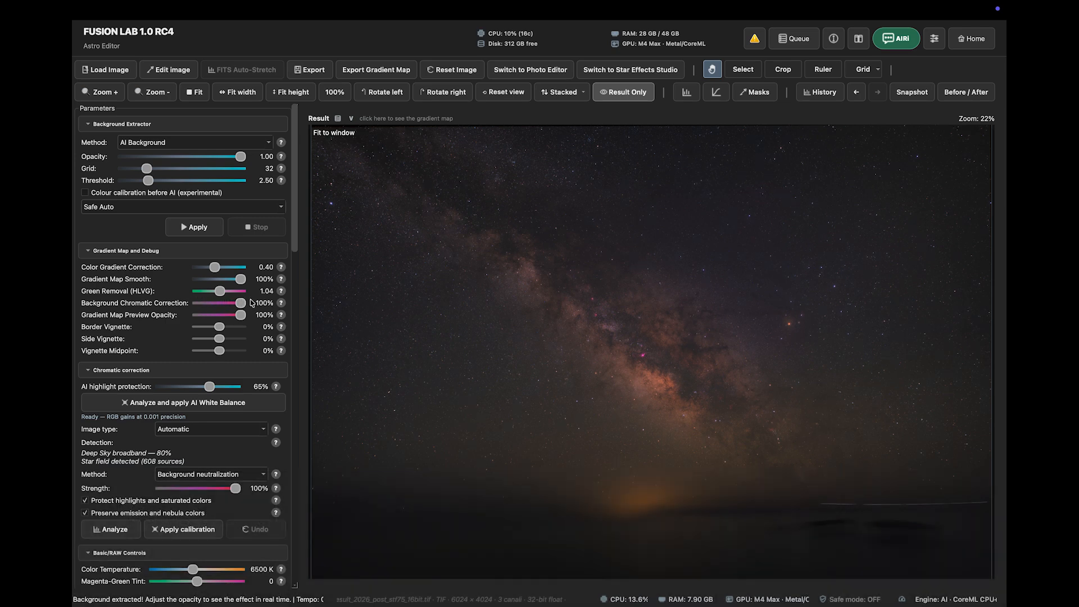
# - Enable image editing with the background correction kept, and apply the AI White Balance to the image
pyautogui.scroll(-3, 166, 330)
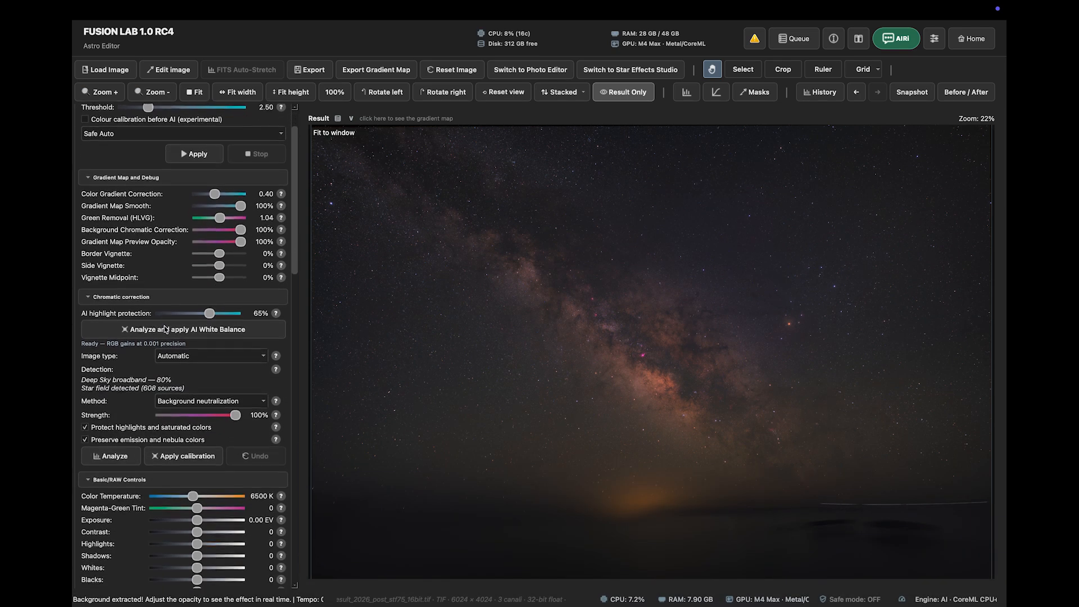
pyautogui.scroll(-5, 165, 329)
pyautogui.click(166, 329)
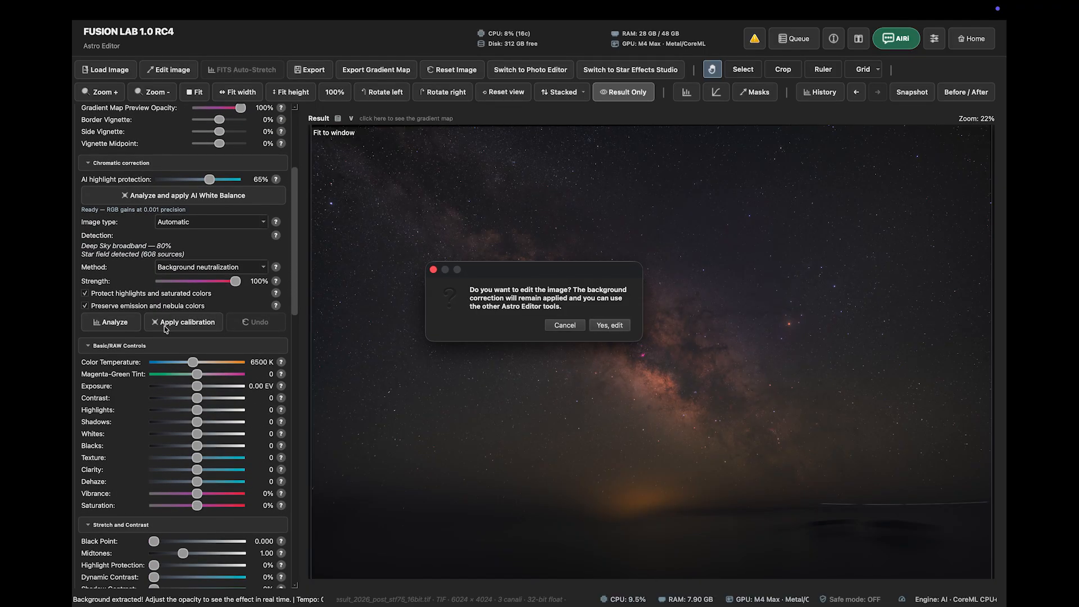
pyautogui.click(609, 326)
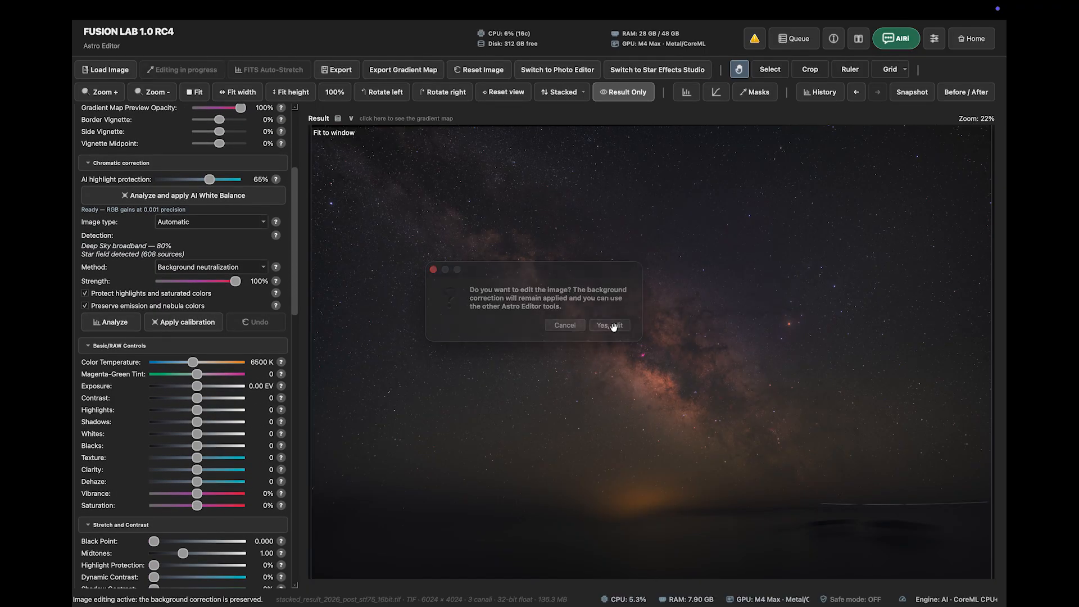
pyautogui.scroll(-2, 136, 278)
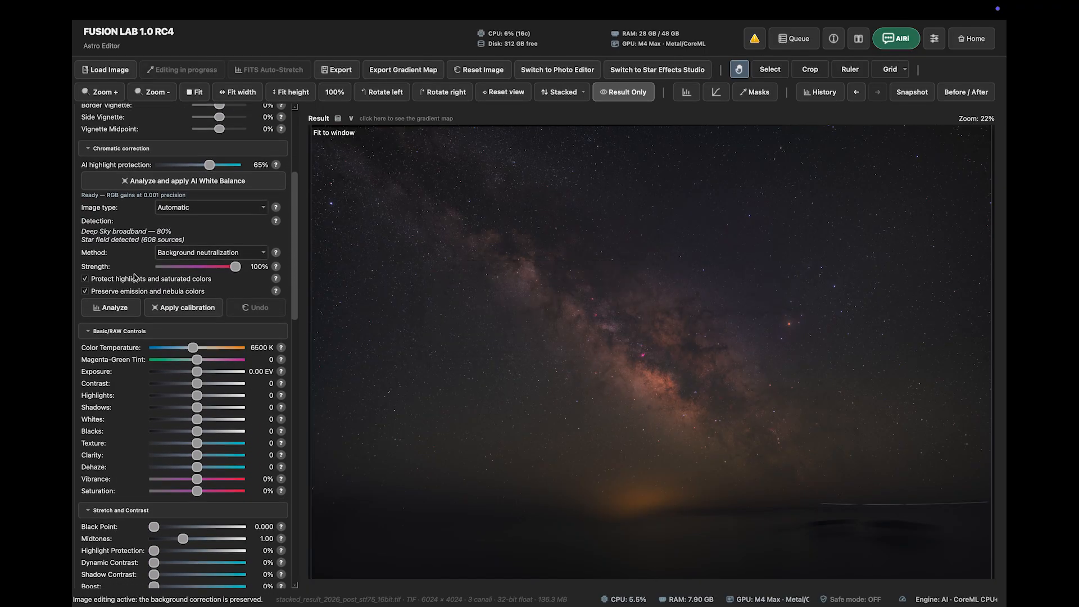
pyautogui.click(210, 163)
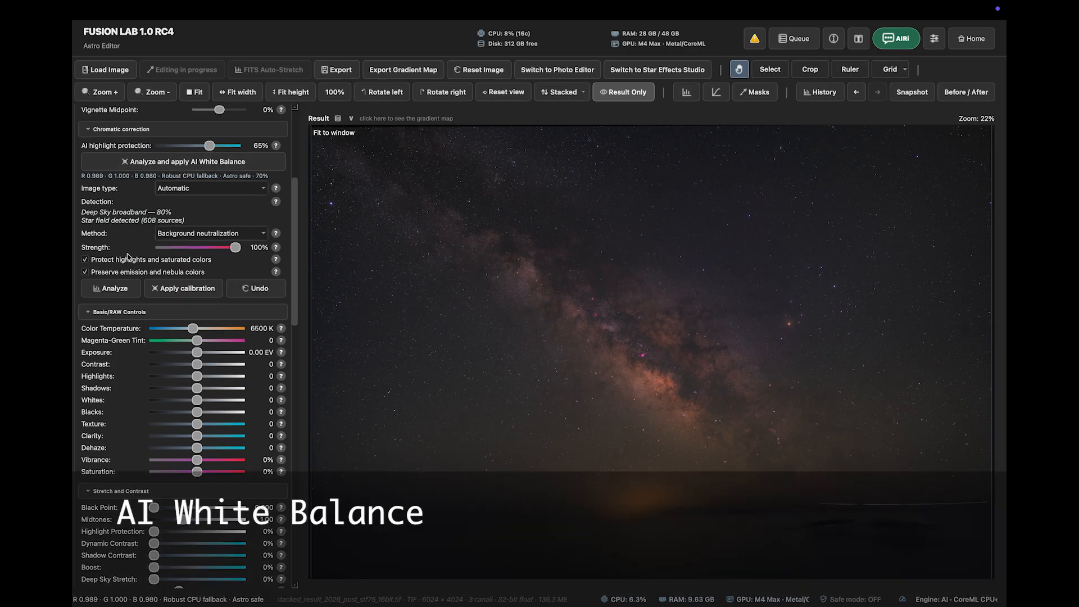
# - Set Highlights to -25, Contrast to 10, Shadows to 8, Texture to 6, Vibrance to 1% and Saturation to 5%
pyautogui.scroll(-5, 128, 256)
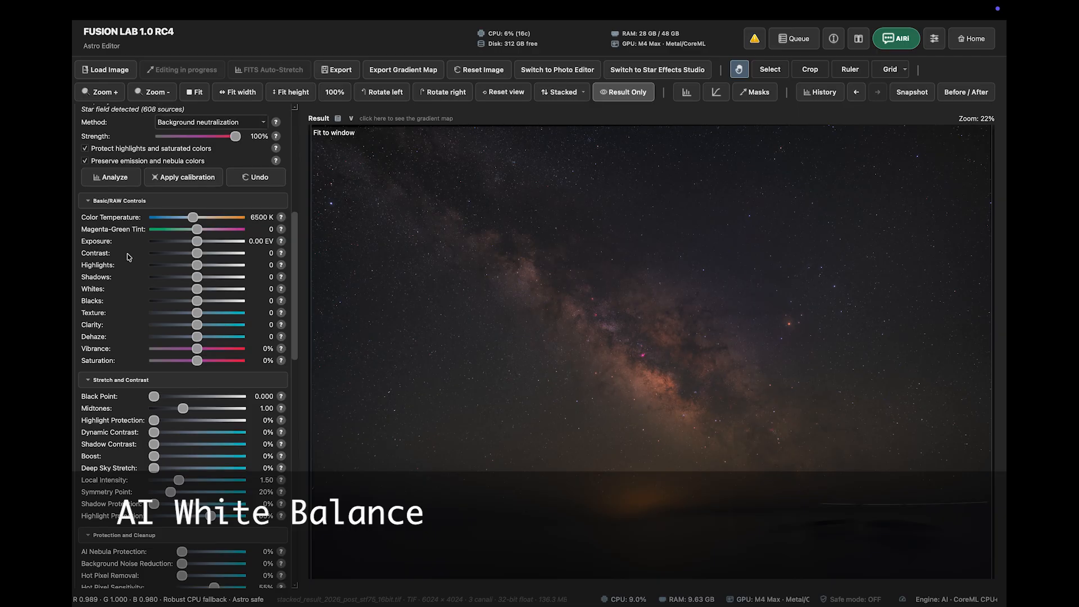
pyautogui.scroll(-2, 128, 256)
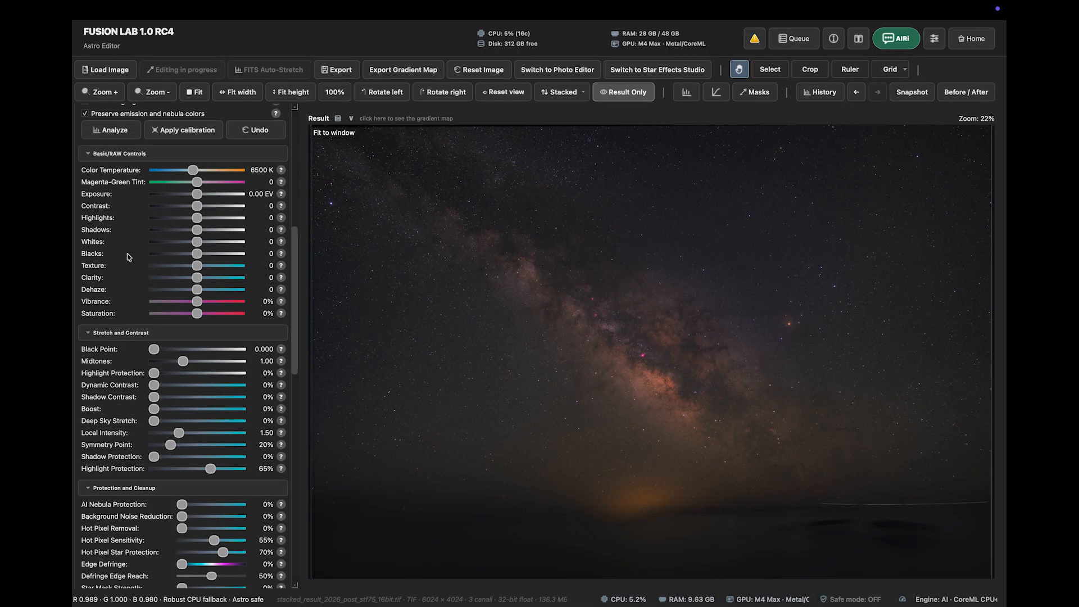
pyautogui.scroll(-3, 128, 257)
pyautogui.scroll(3, 129, 257)
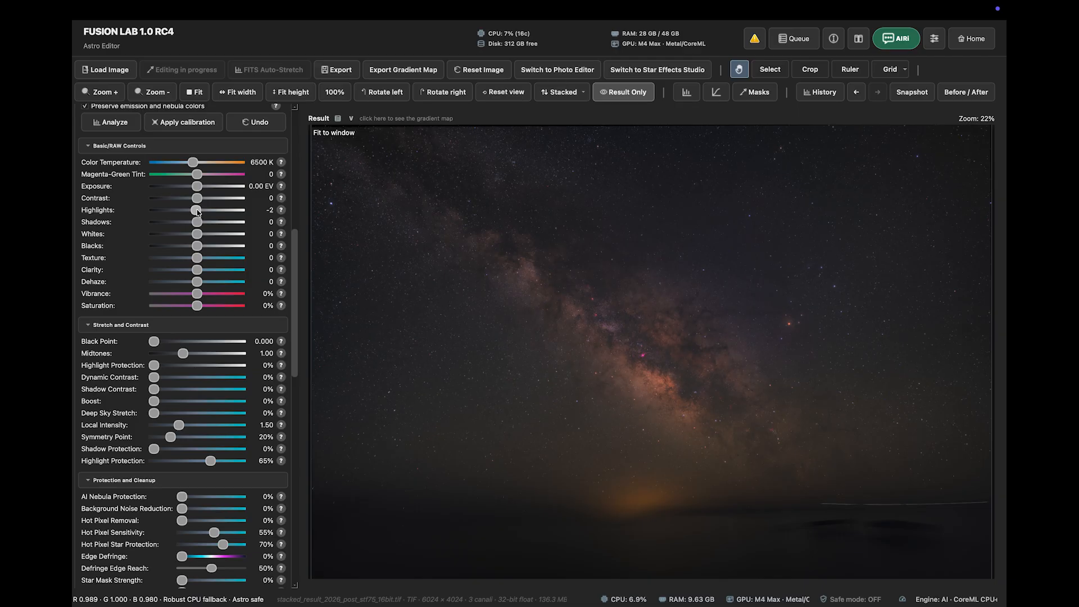
pyautogui.moveTo(193, 211); pyautogui.dragTo(189, 211)
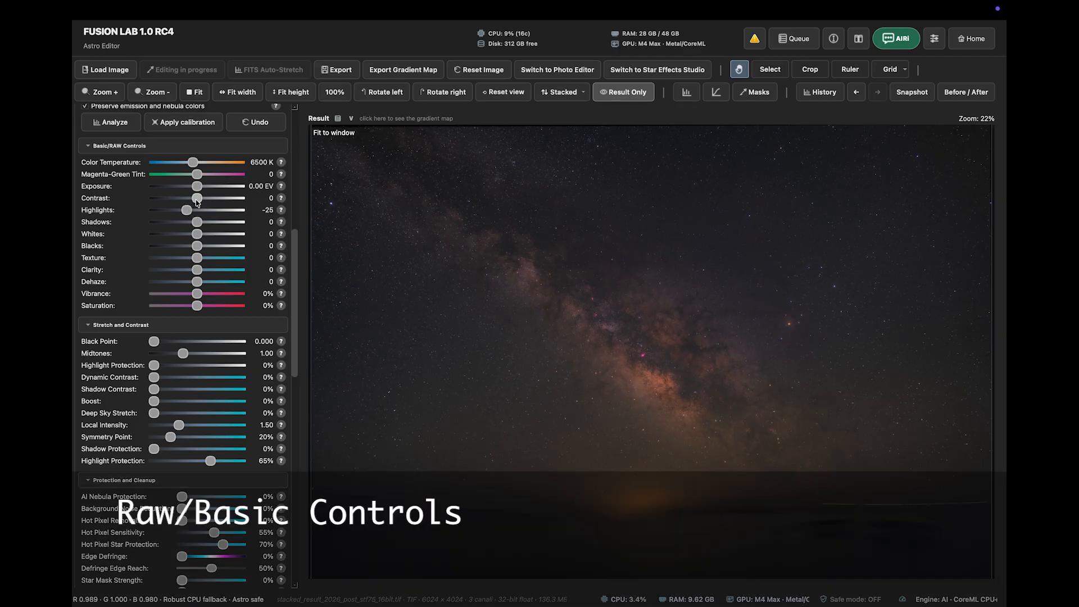
pyautogui.moveTo(201, 202); pyautogui.dragTo(204, 201)
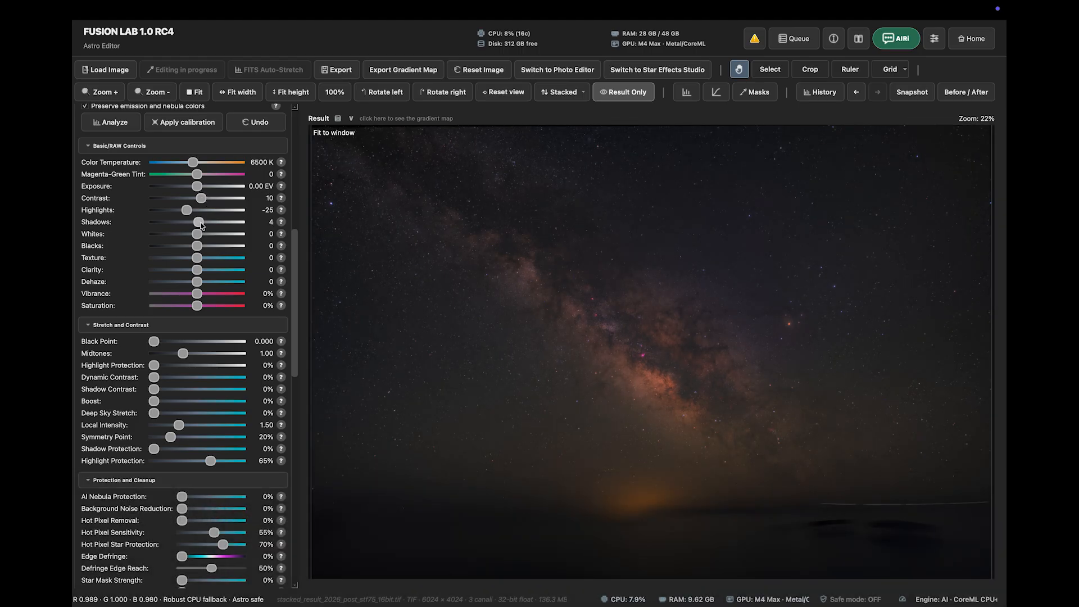
pyautogui.moveTo(203, 226); pyautogui.dragTo(204, 225)
pyautogui.moveTo(199, 265); pyautogui.dragTo(202, 264)
pyautogui.moveTo(201, 312); pyautogui.dragTo(201, 310)
# - Set the Black Point of the stretch to 0.018
pyautogui.moveTo(156, 344); pyautogui.dragTo(163, 345)
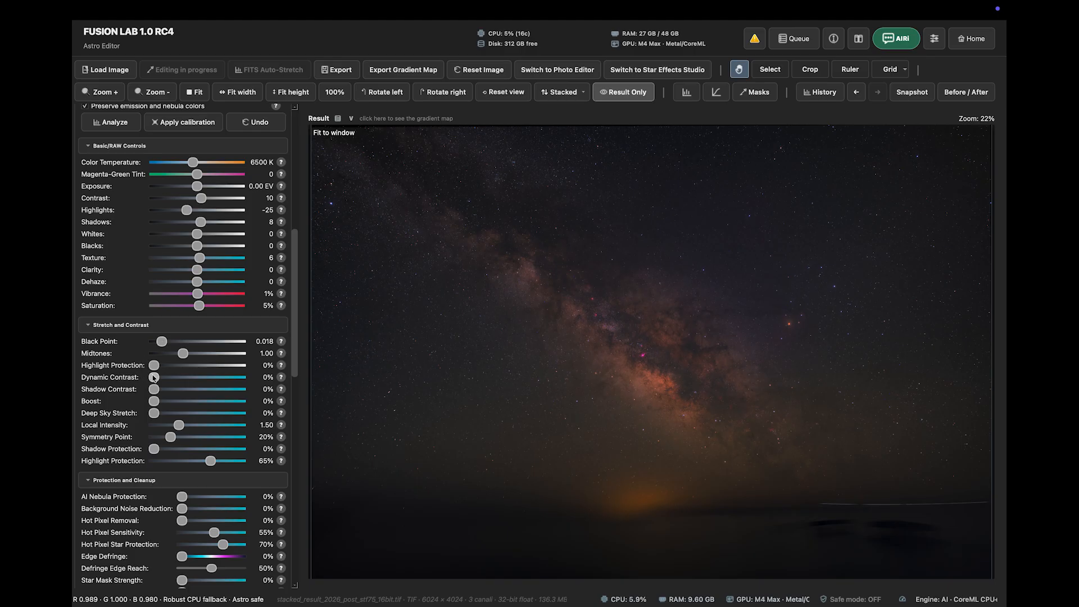
# - Set Dynamic Contrast to 29%, Shadow Contrast to 14%, Boost to 13% and Deep Sky Stretch to 39%
pyautogui.moveTo(153, 377); pyautogui.dragTo(191, 416)
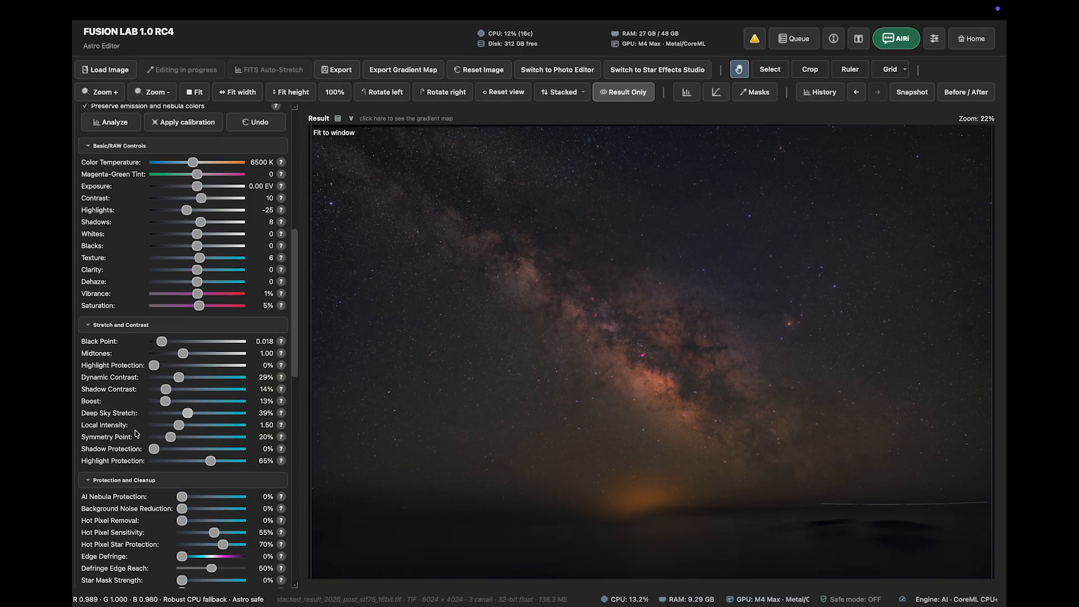
# - Inspect the star field at 100% zoom and apply AI Denoise with 50% strength and 75% detail recovery
pyautogui.scroll(-5, 136, 434)
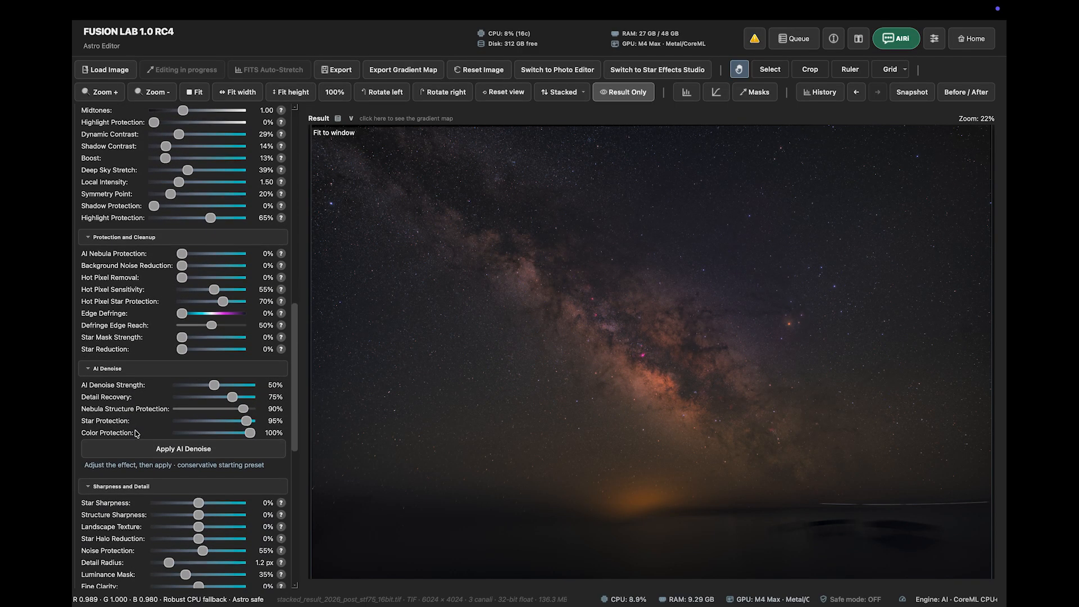
pyautogui.scroll(-1, 135, 434)
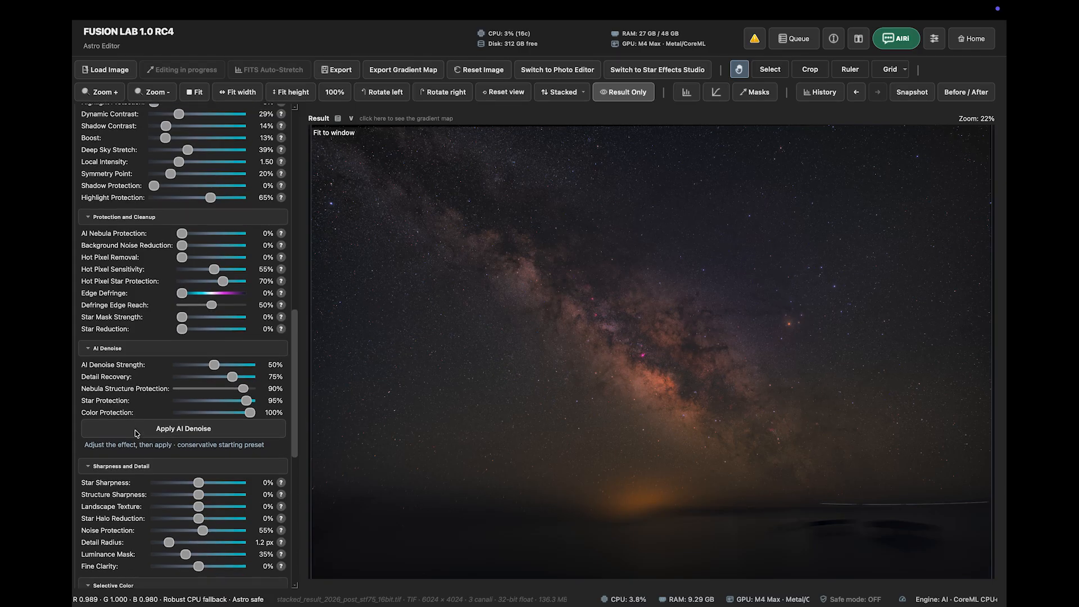
pyautogui.scroll(-3, 135, 433)
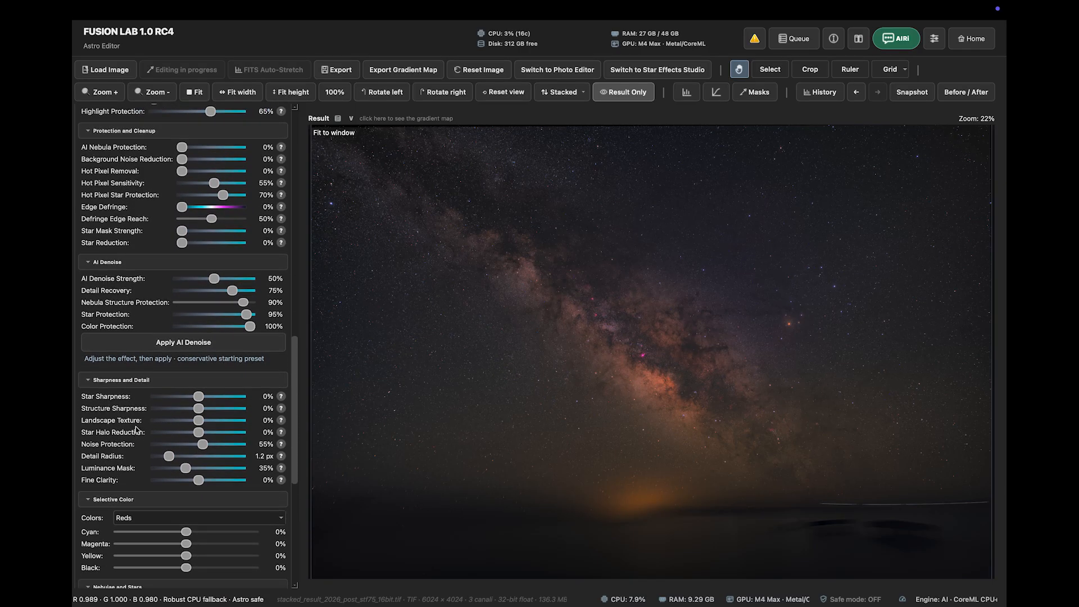
pyautogui.scroll(10, 621, 324)
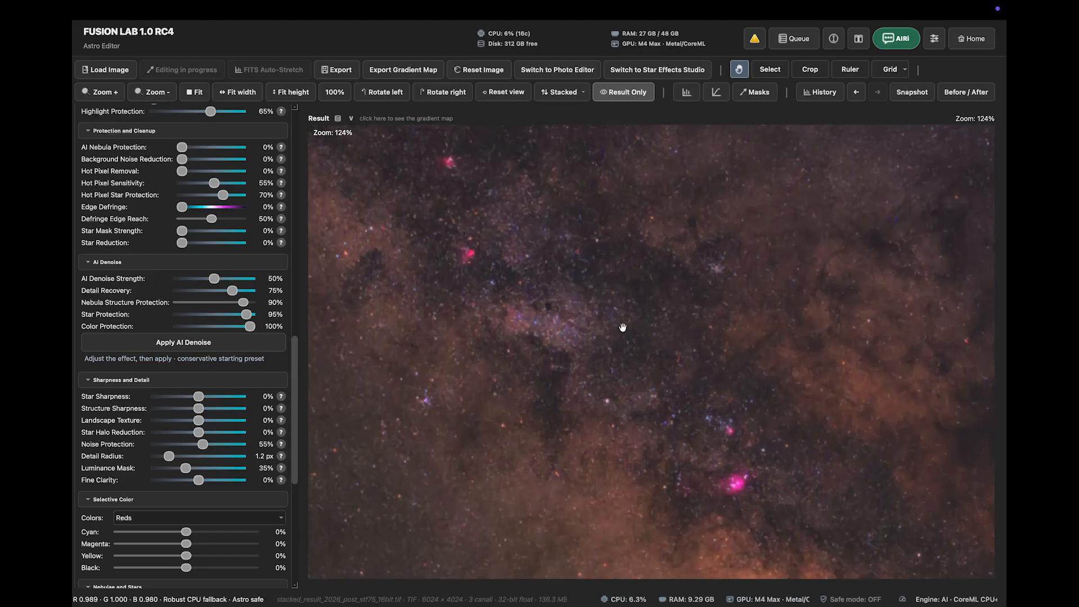
pyautogui.scroll(2, 622, 327)
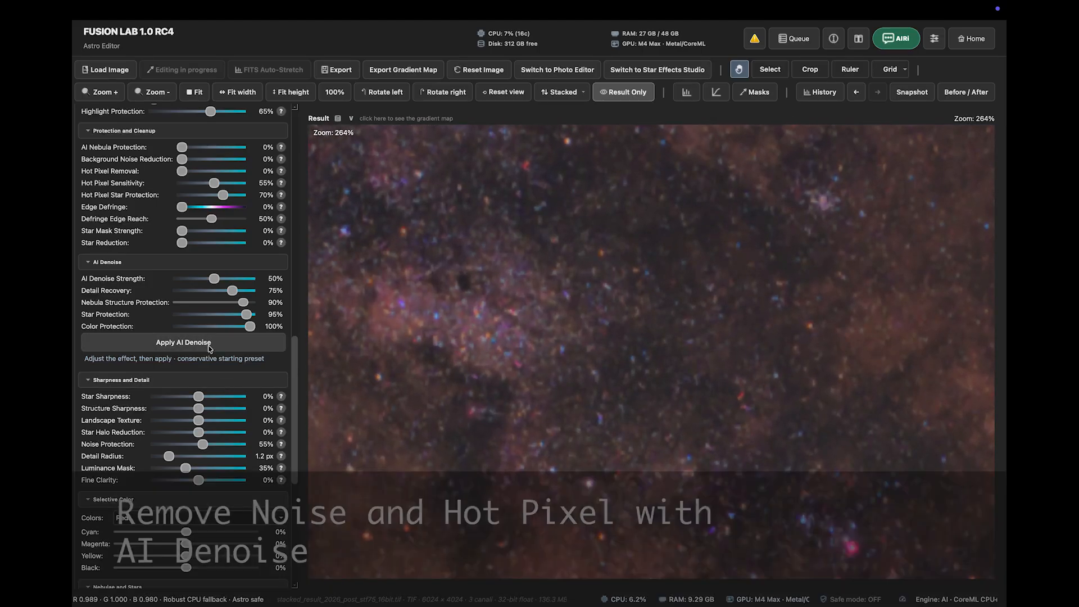
pyautogui.click(334, 92)
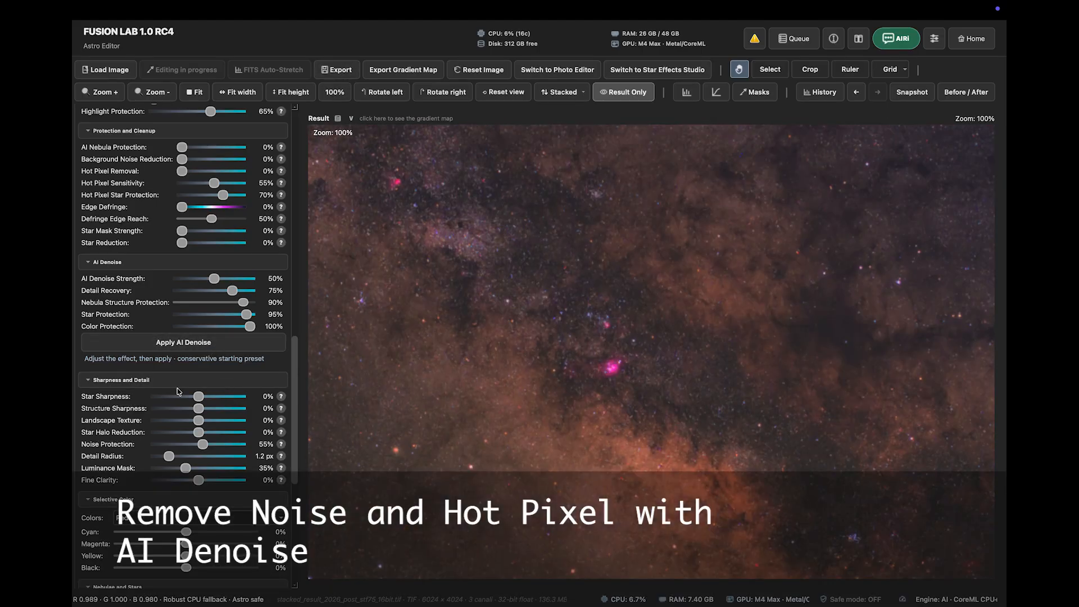
pyautogui.click(190, 341)
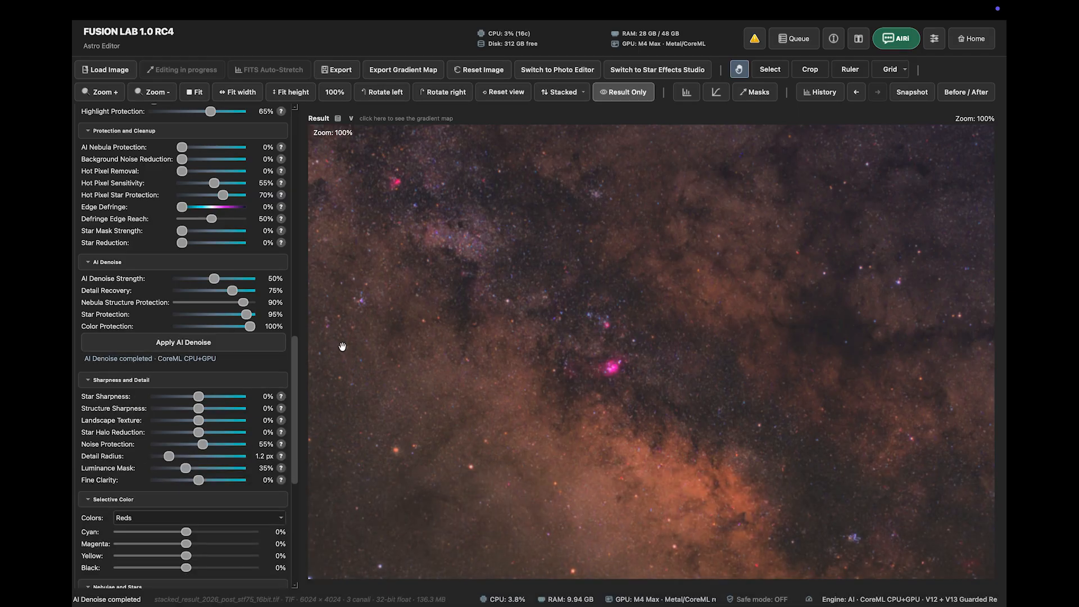
# - Compare the image before and after AI Denoise up close using the edit history, ending on the denoised state with the whole image in view
pyautogui.scroll(5, 715, 278)
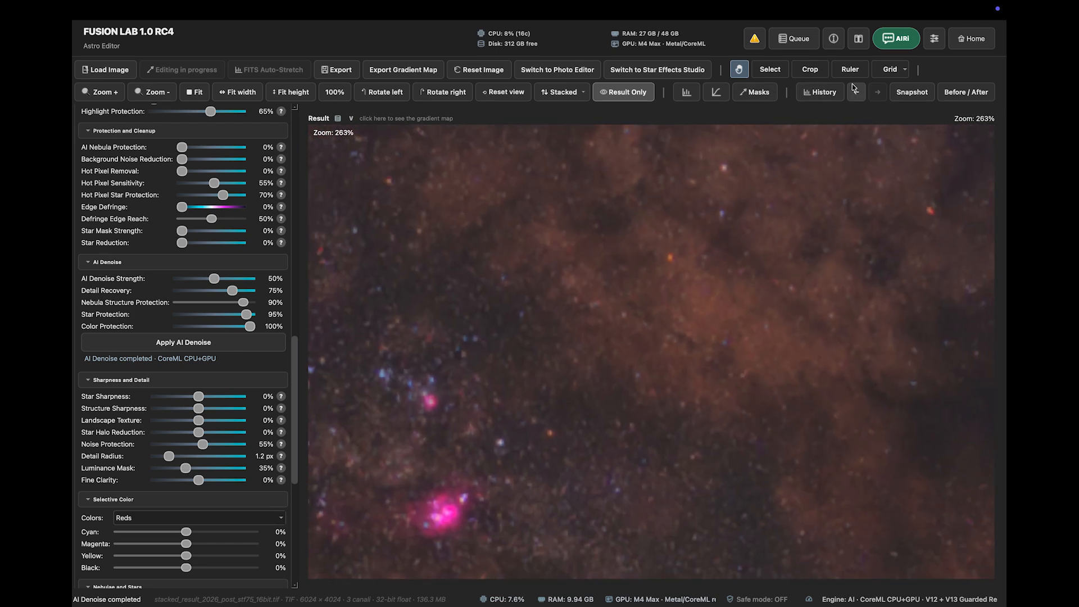
pyautogui.click(880, 96)
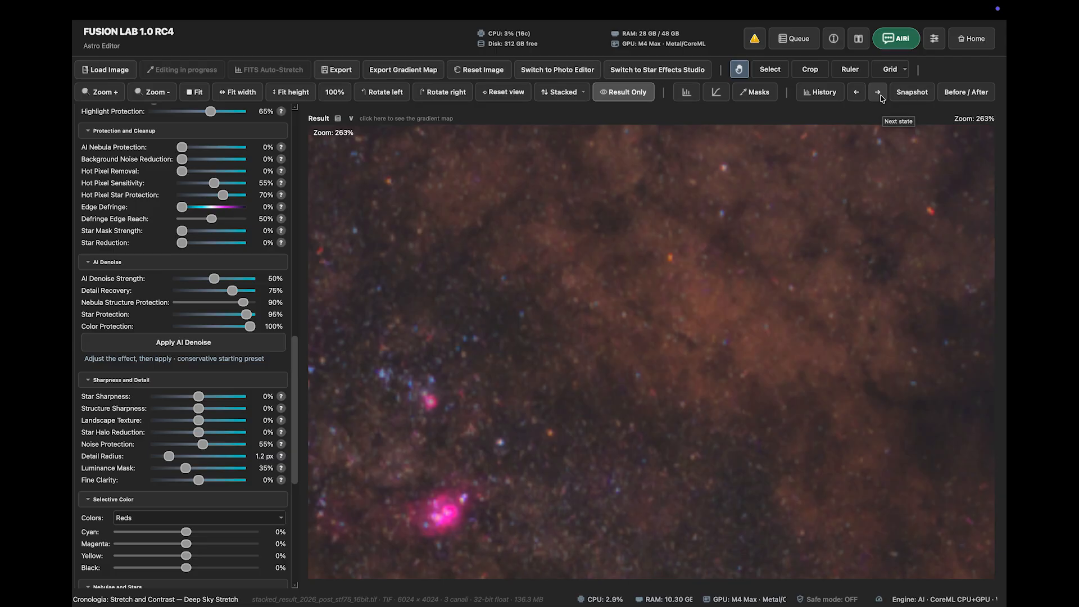
pyautogui.click(879, 97)
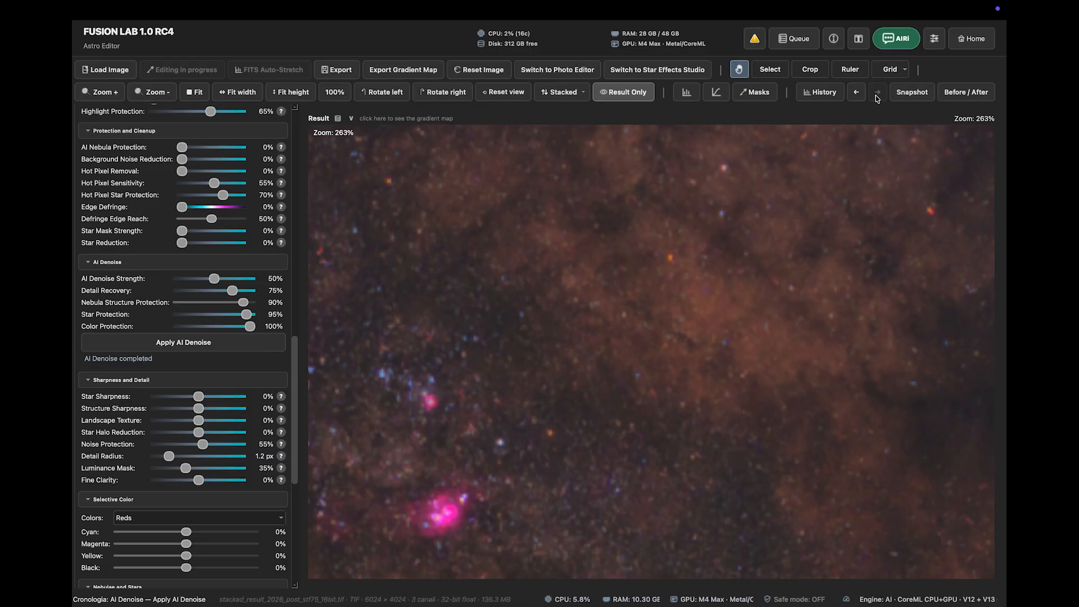
pyautogui.click(336, 98)
pyautogui.doubleClick(399, 306)
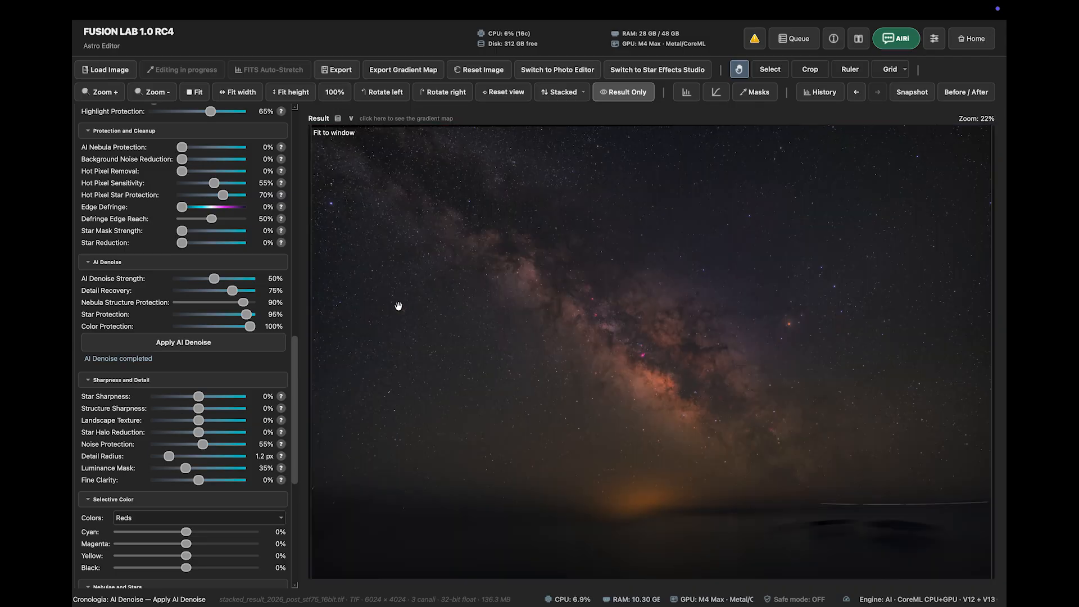
# - Set Structure Sharpness to +28% and Fine Clarity to +36%
pyautogui.scroll(-3, 203, 371)
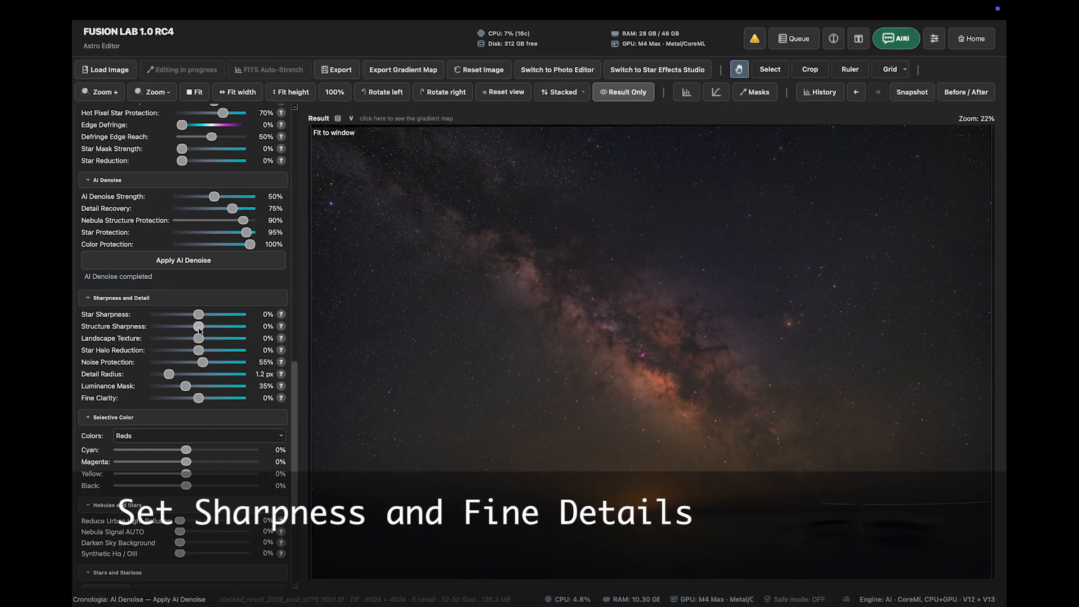
pyautogui.moveTo(199, 330); pyautogui.dragTo(212, 331)
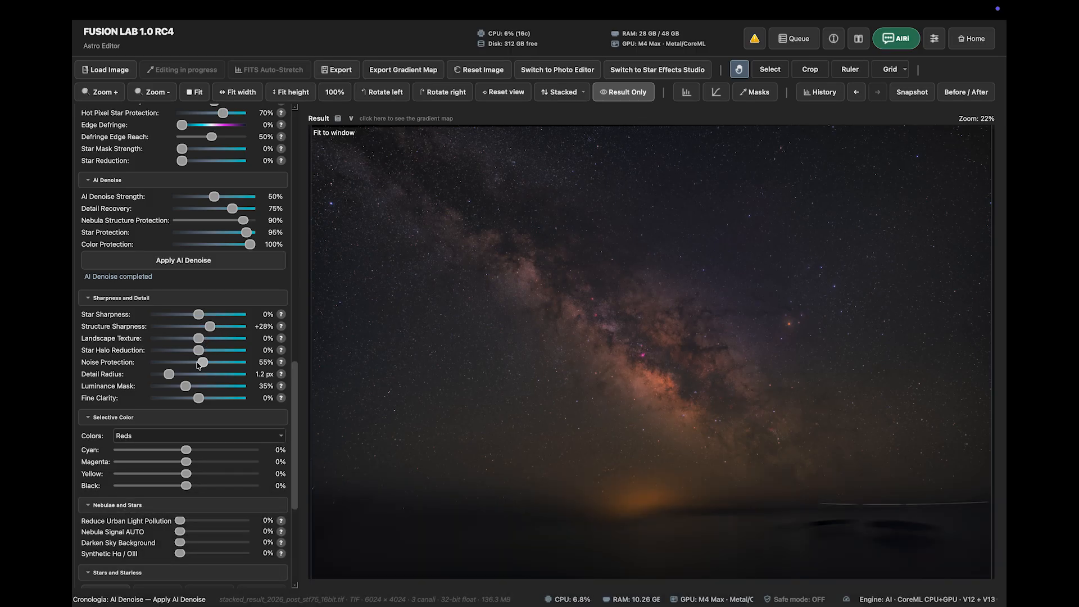
pyautogui.scroll(-4, 122, 398)
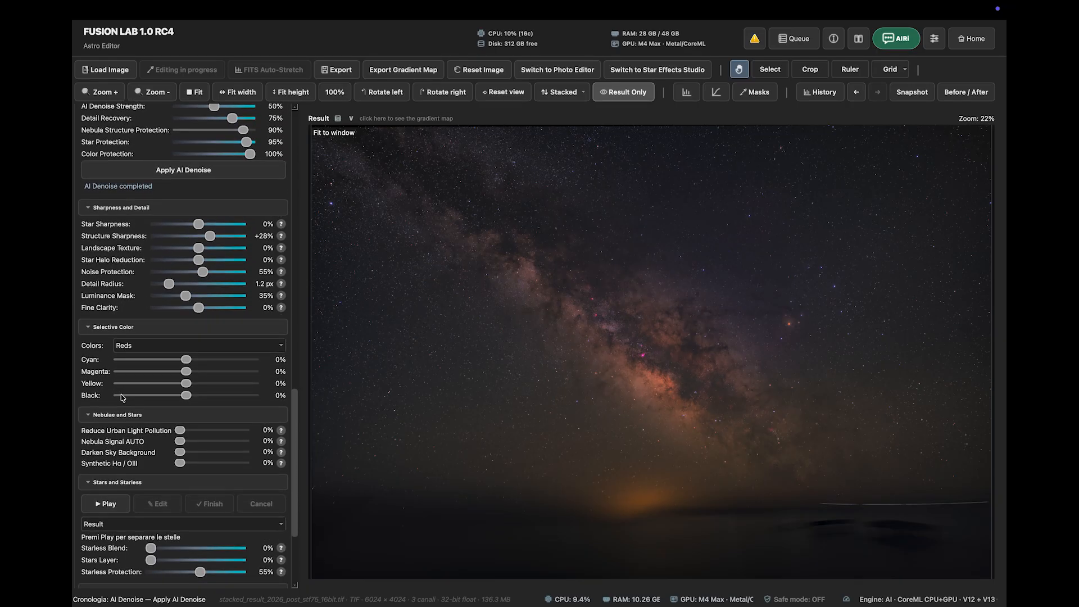
pyautogui.moveTo(198, 307)
pyautogui.mouseDown()
pyautogui.moveTo(241, 312)
pyautogui.moveTo(218, 313)
pyautogui.mouseUp()
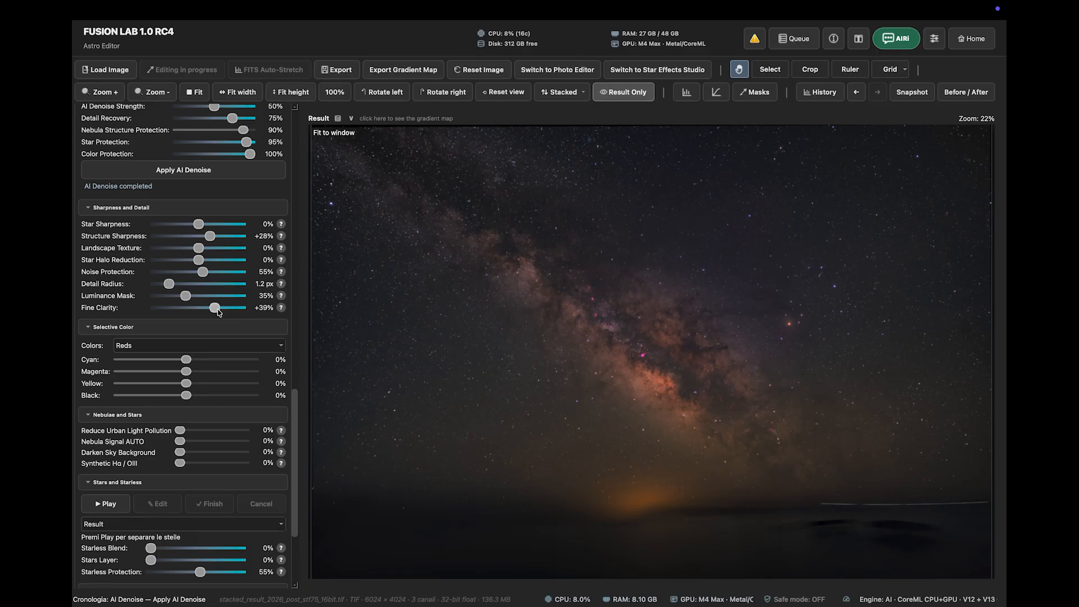
# - Adjust the Reds in Selective Color, with Cyan at -21% and Yellow at 33%
pyautogui.click(177, 344)
pyautogui.click(177, 344)
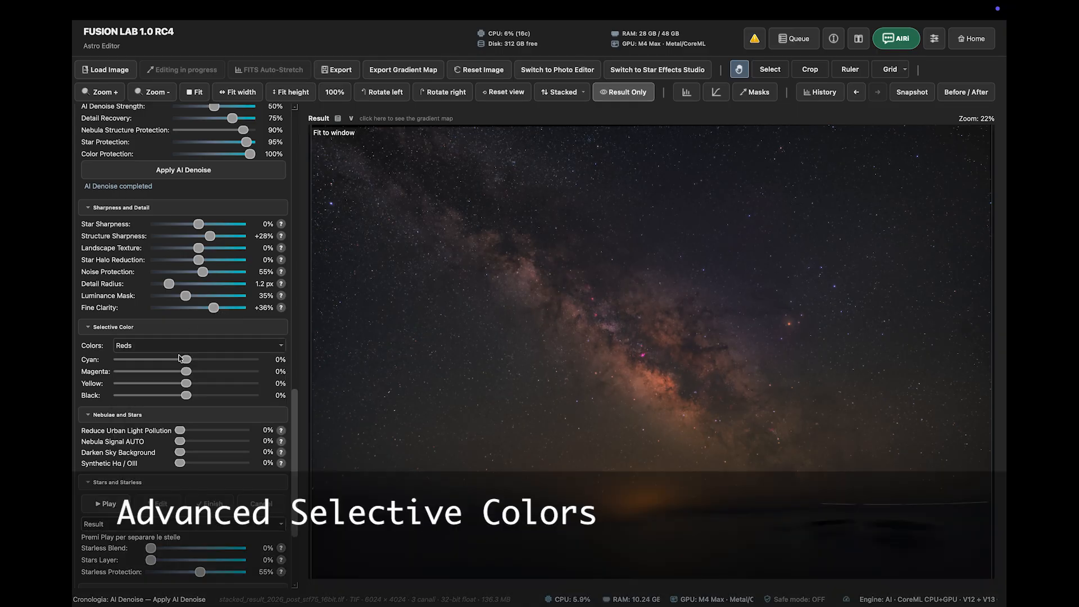
pyautogui.moveTo(178, 358); pyautogui.dragTo(208, 386)
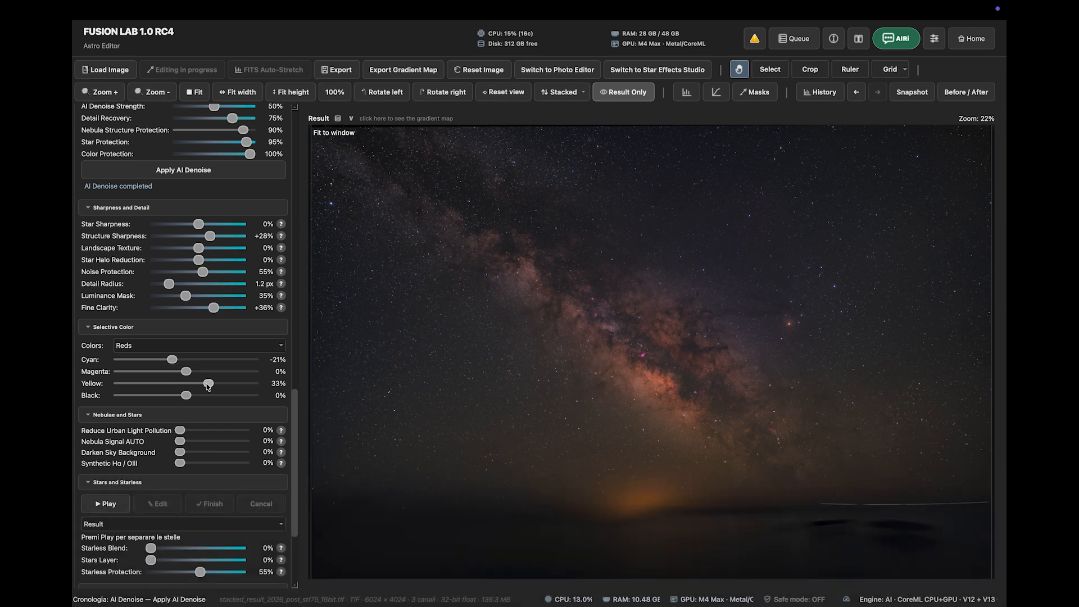
# - Adjust the Cyans in Selective Color, with Cyan at 27% and Yellow at -23%
pyautogui.click(203, 350)
pyautogui.click(181, 384)
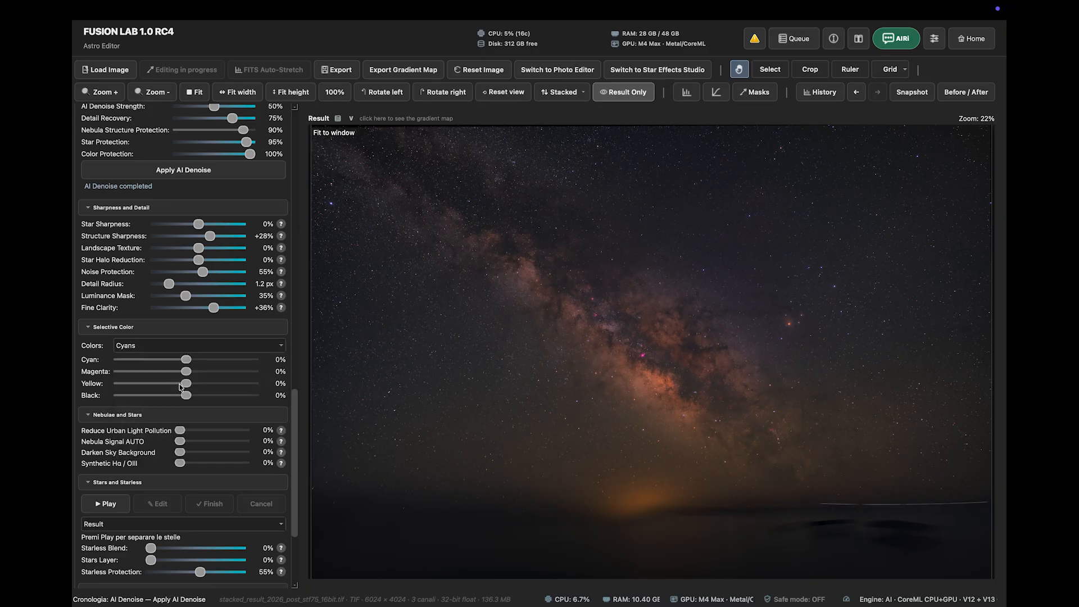
pyautogui.moveTo(186, 360)
pyautogui.mouseDown()
pyautogui.moveTo(170, 363)
pyautogui.moveTo(207, 364)
pyautogui.mouseUp()
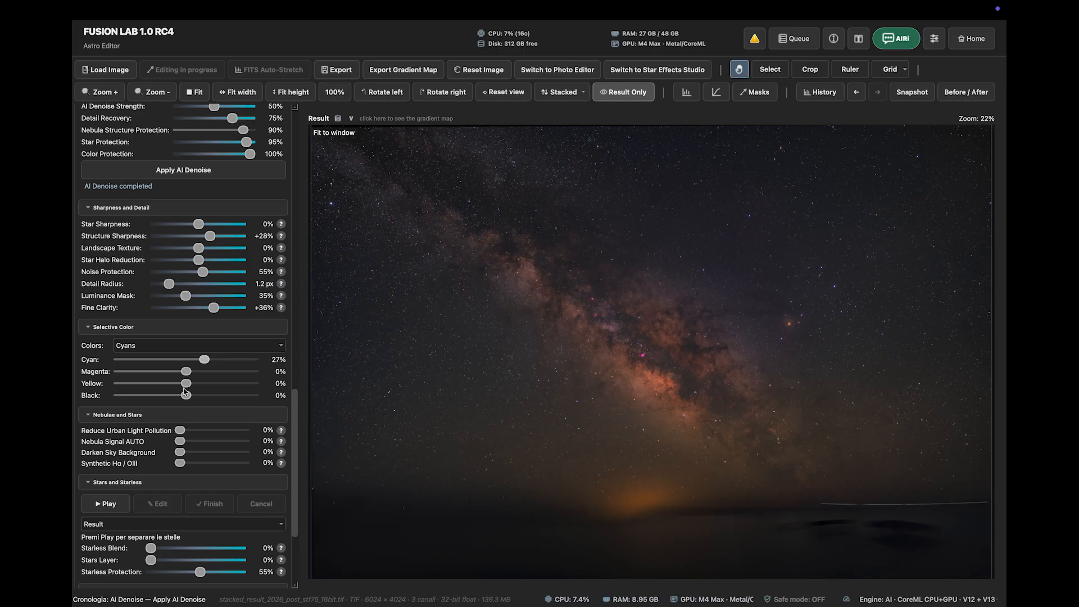
pyautogui.moveTo(186, 387); pyautogui.dragTo(172, 388)
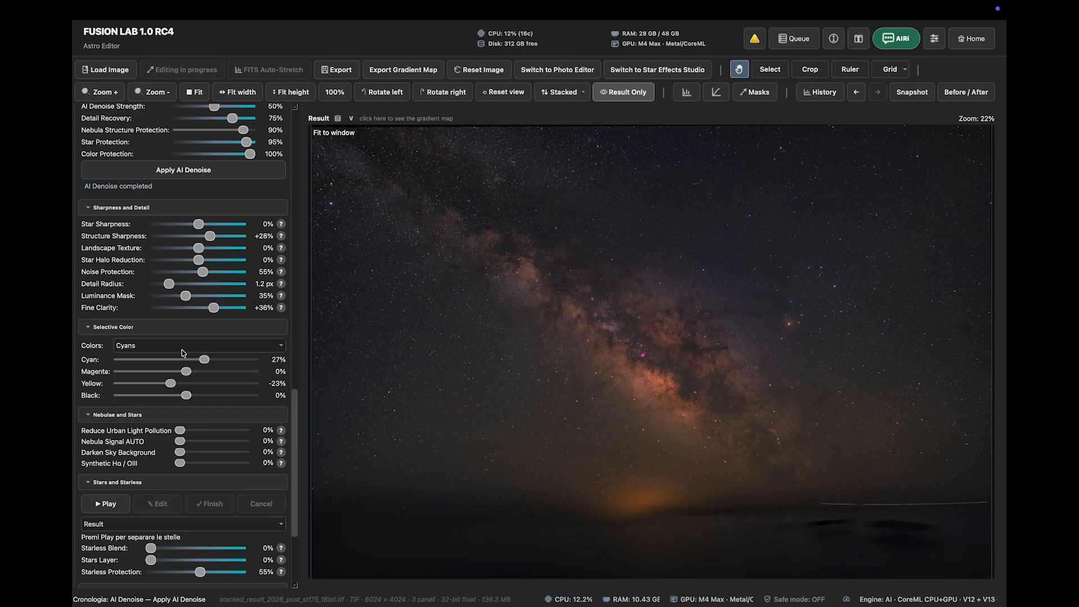
# - Adjust the Blues in Selective Color, with Cyan at 22% and Yellow at -5%
pyautogui.click(182, 348)
pyautogui.click(185, 363)
pyautogui.moveTo(184, 362); pyautogui.dragTo(183, 388)
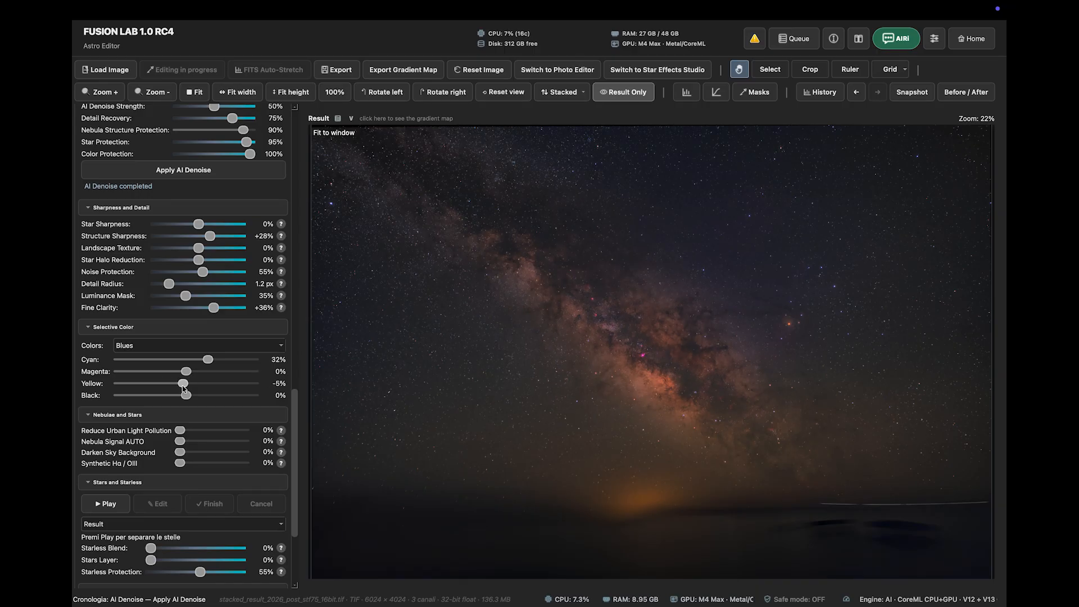
pyautogui.click(201, 362)
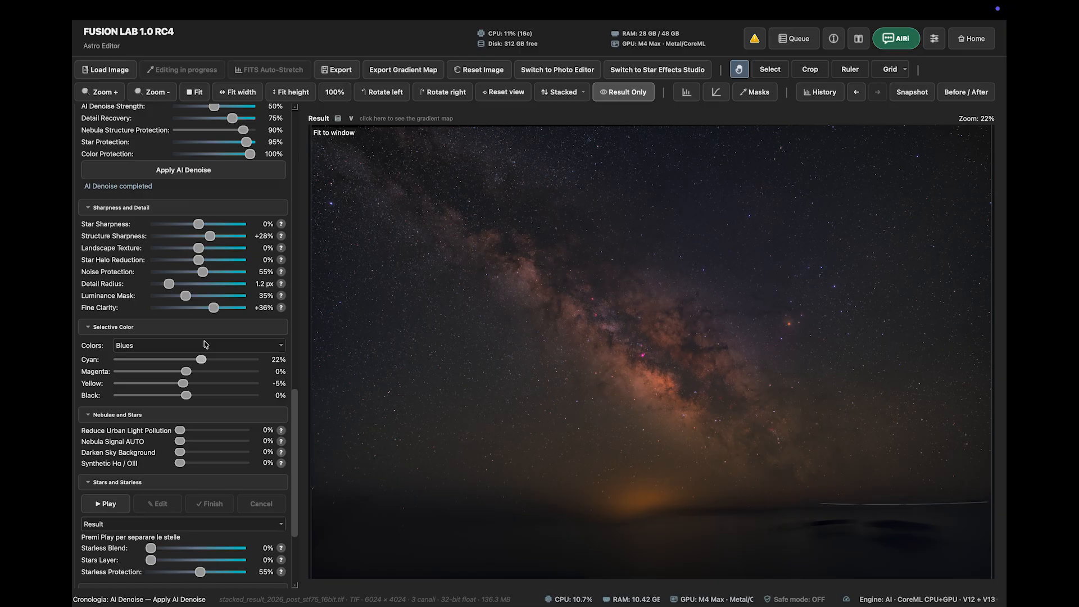
# - Adjust the Magentas in Selective Color, with Cyan at -16%, Magenta at 12% and Yellow at 22%
pyautogui.click(204, 346)
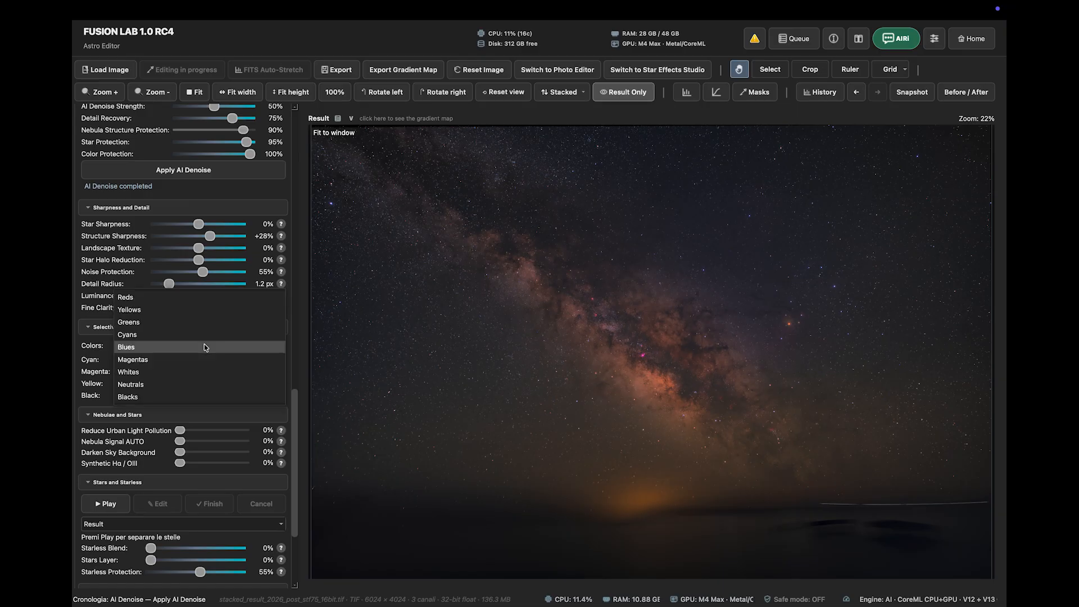
pyautogui.click(194, 358)
pyautogui.moveTo(187, 362); pyautogui.dragTo(177, 363)
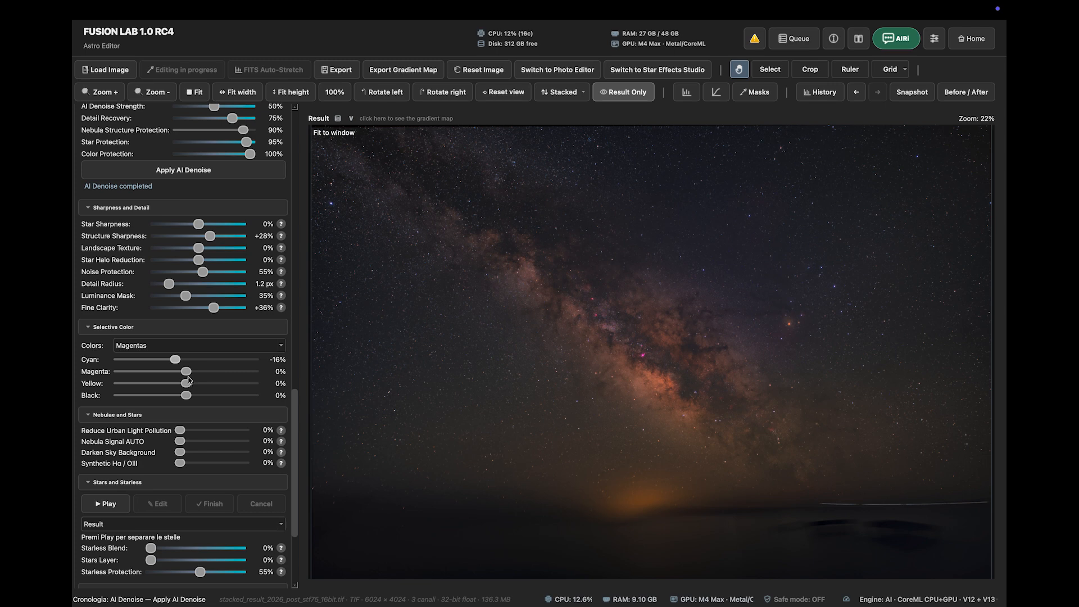
pyautogui.click(192, 372)
pyautogui.click(204, 384)
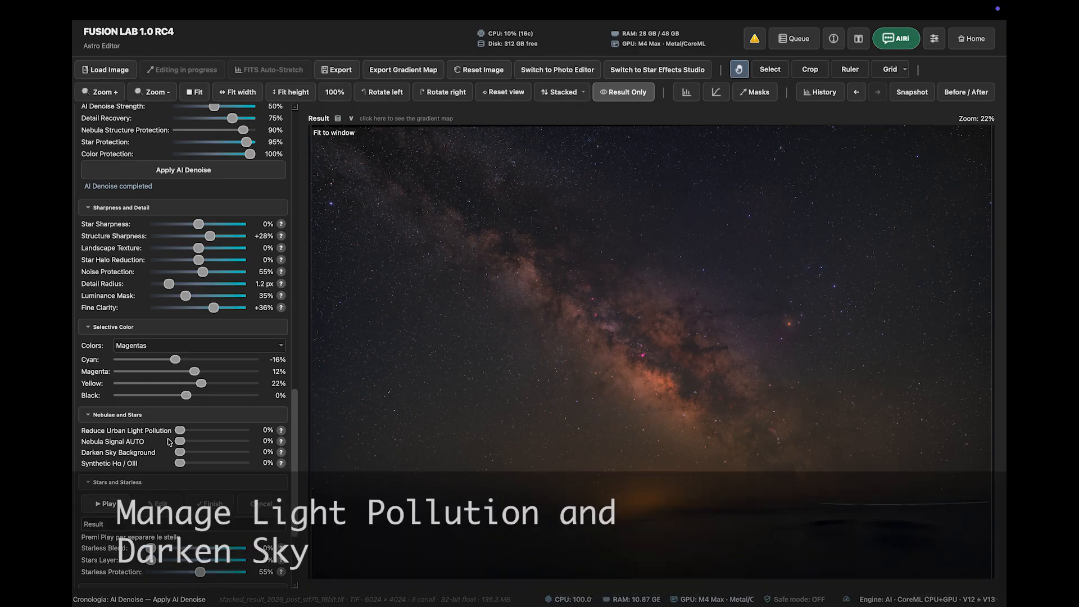
# - Set Reduce Urban Light Pollution to 27% and Darken Sky Background to 26%
pyautogui.moveTo(181, 431)
pyautogui.mouseDown()
pyautogui.moveTo(230, 432)
pyautogui.moveTo(198, 441)
pyautogui.mouseUp()
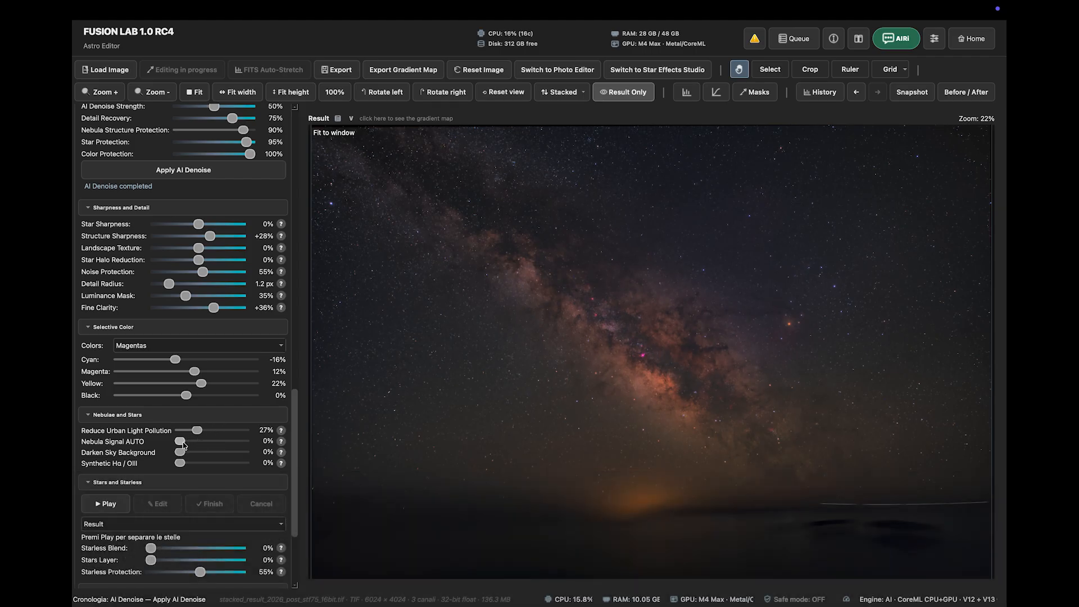
pyautogui.moveTo(180, 453); pyautogui.dragTo(198, 457)
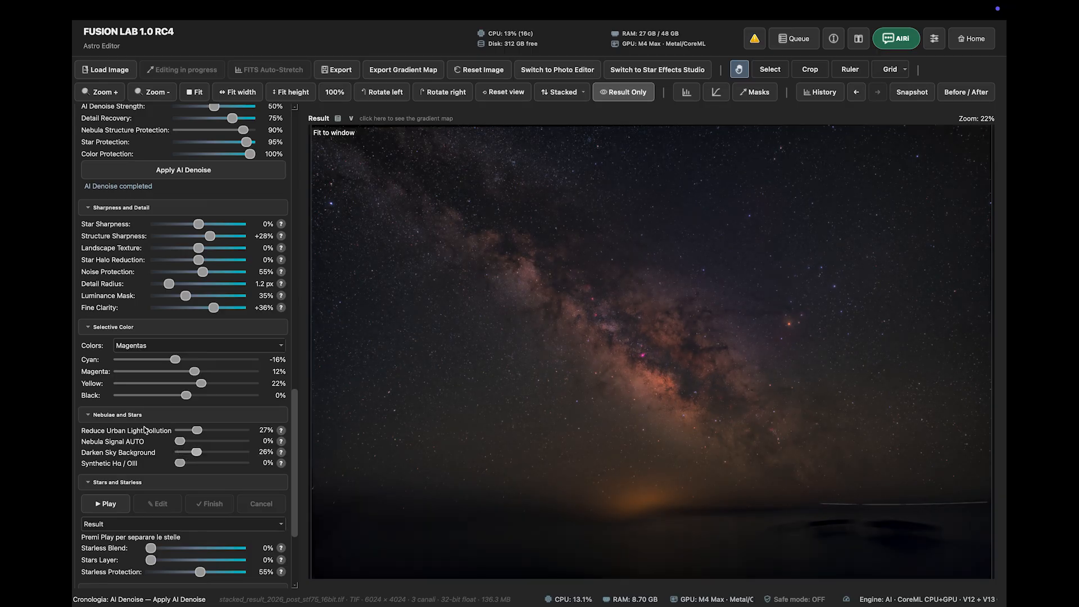
# - Separate the stars from the image and start editing the starless layer
pyautogui.scroll(-3, 145, 430)
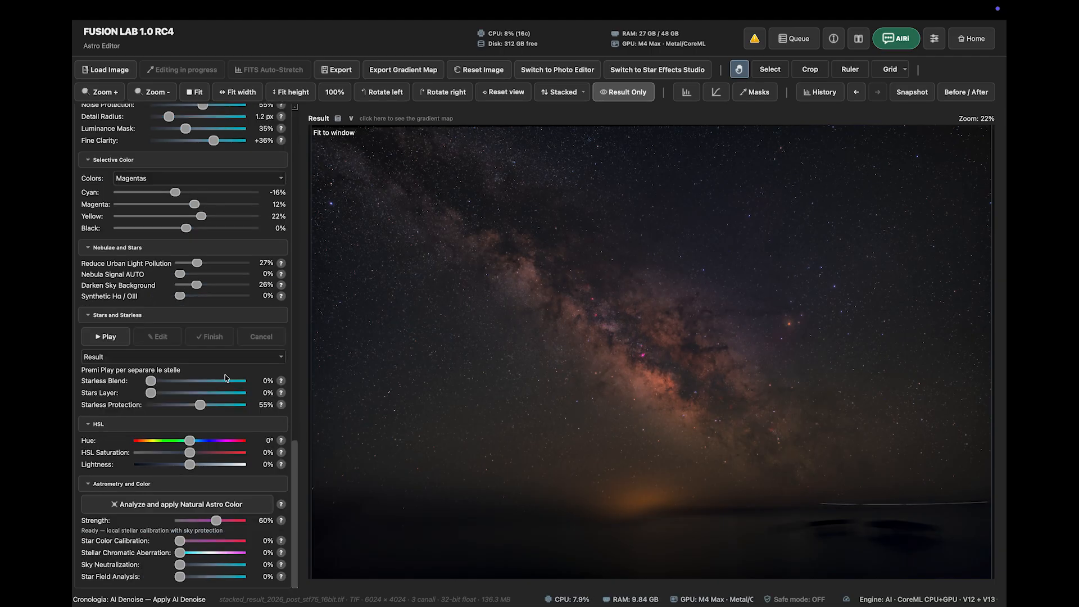
pyautogui.click(119, 342)
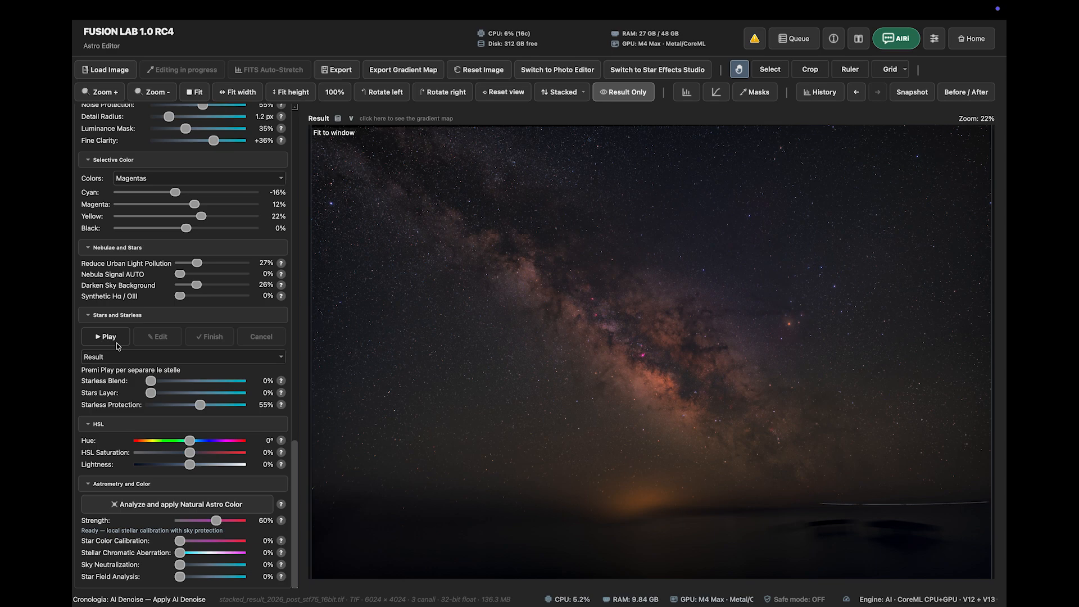
pyautogui.click(157, 336)
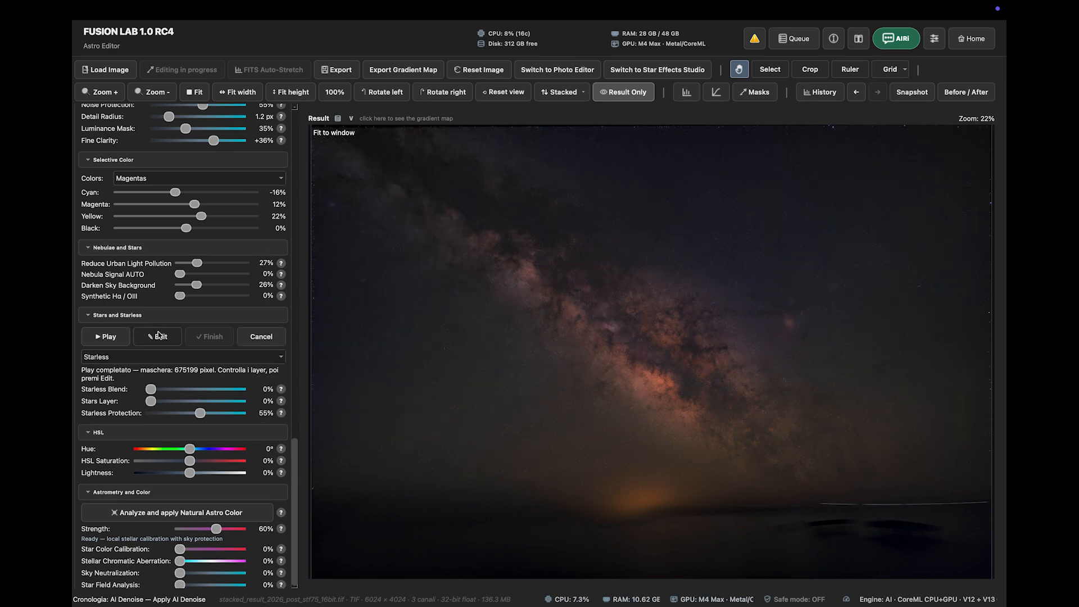
# - Set Deep Sky Stretch to 35% and Boost to 31% on the starless layer, and finish the edit to recombine the stars
pyautogui.click(121, 324)
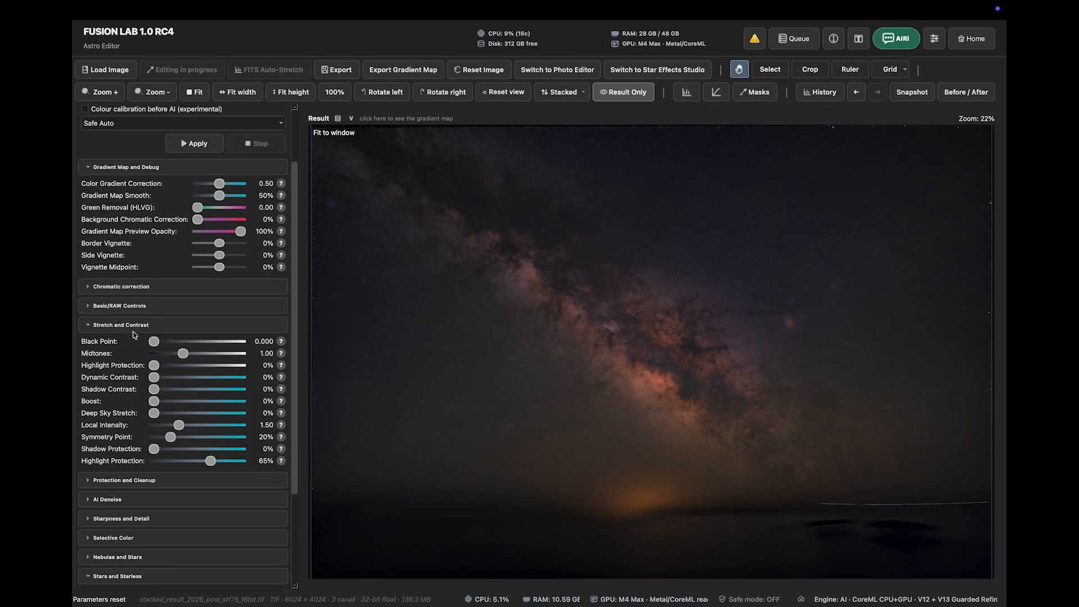
pyautogui.moveTo(156, 416); pyautogui.dragTo(188, 417)
pyautogui.scroll(-5, 138, 416)
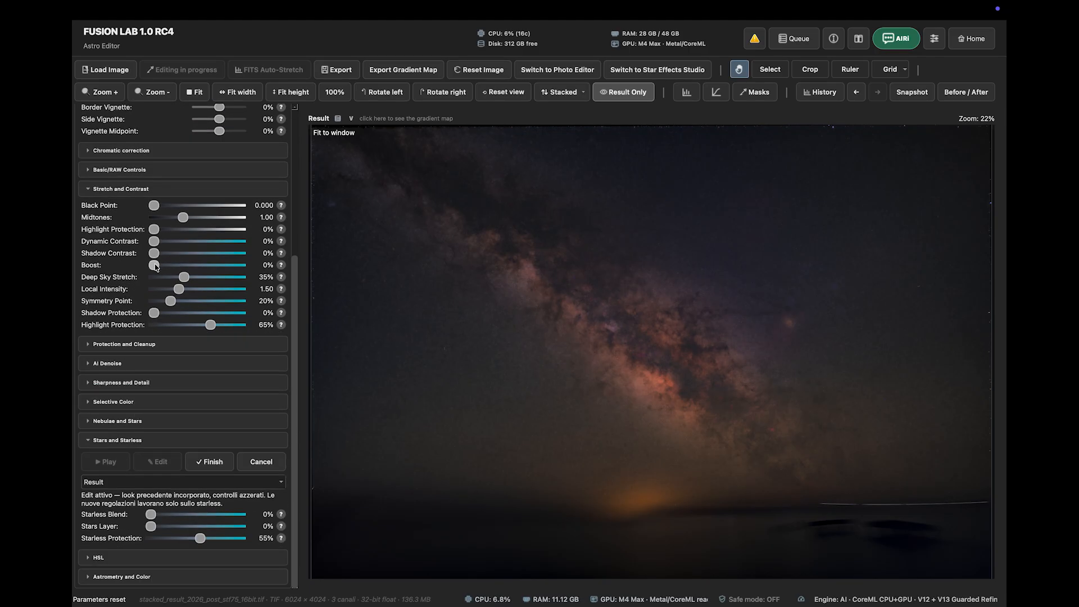
pyautogui.moveTo(156, 266); pyautogui.dragTo(182, 267)
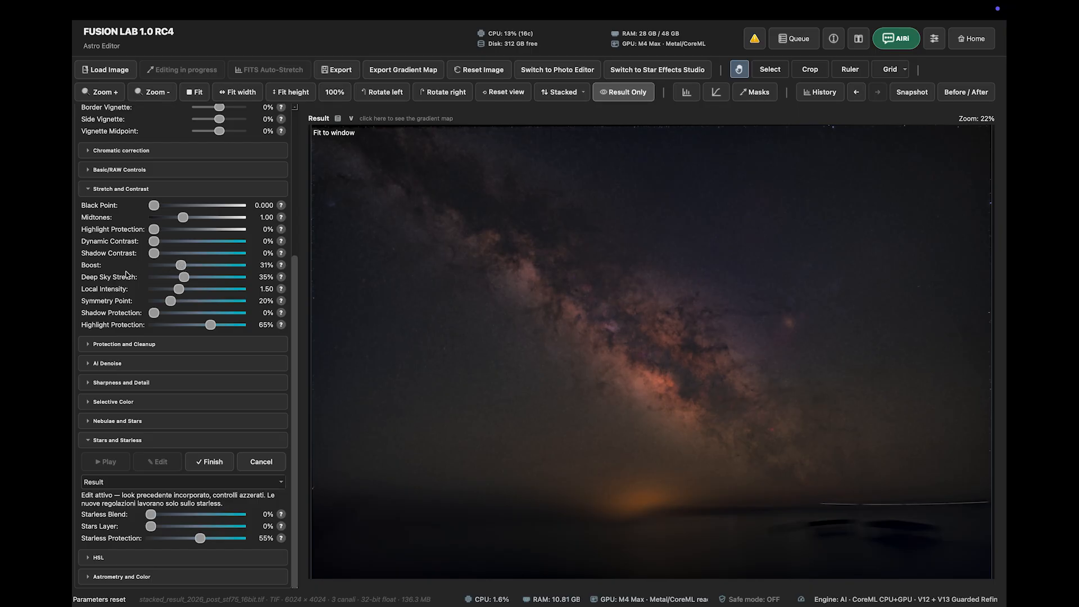
pyautogui.click(208, 462)
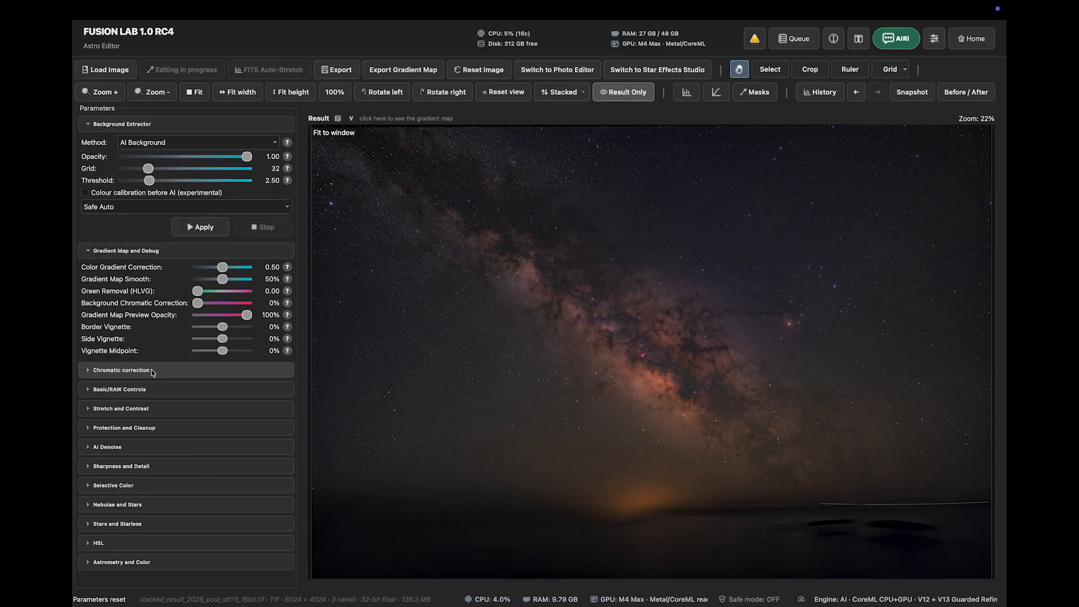
# - Analyze and apply Natural Astro Color at 100% strength, and increase Star Color Calibration
pyautogui.click(139, 504)
pyautogui.scroll(-1, 137, 522)
pyautogui.click(137, 539)
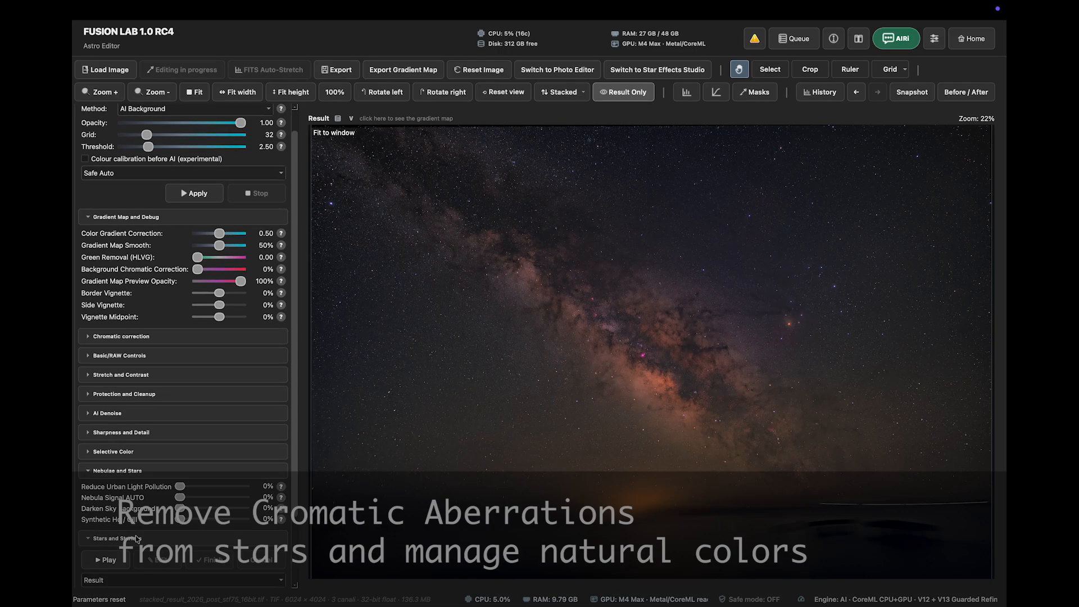
pyautogui.scroll(-3, 135, 539)
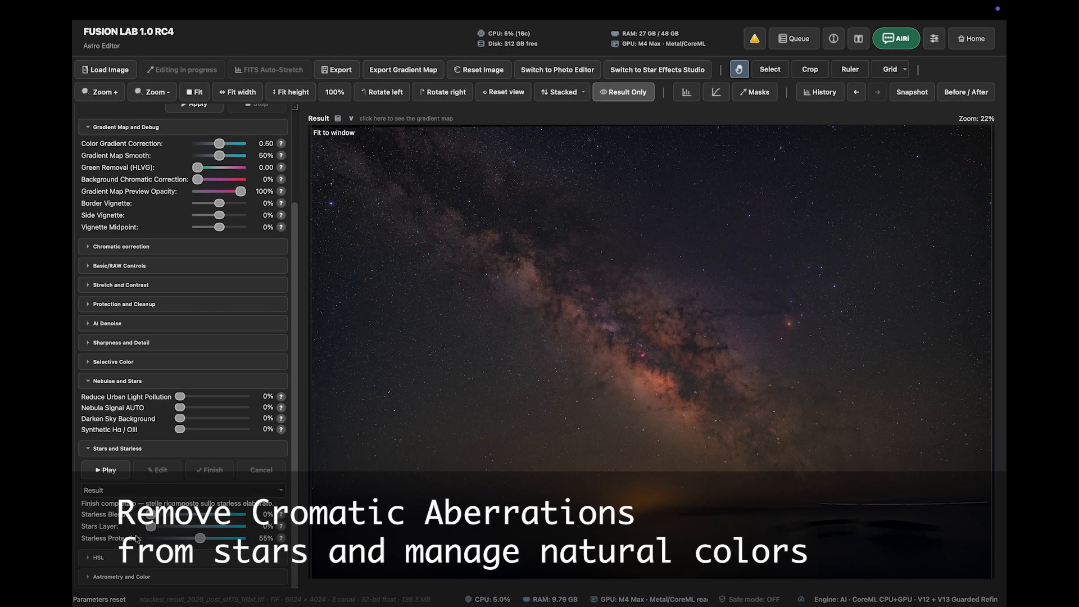
pyautogui.click(128, 580)
pyautogui.scroll(-2, 128, 580)
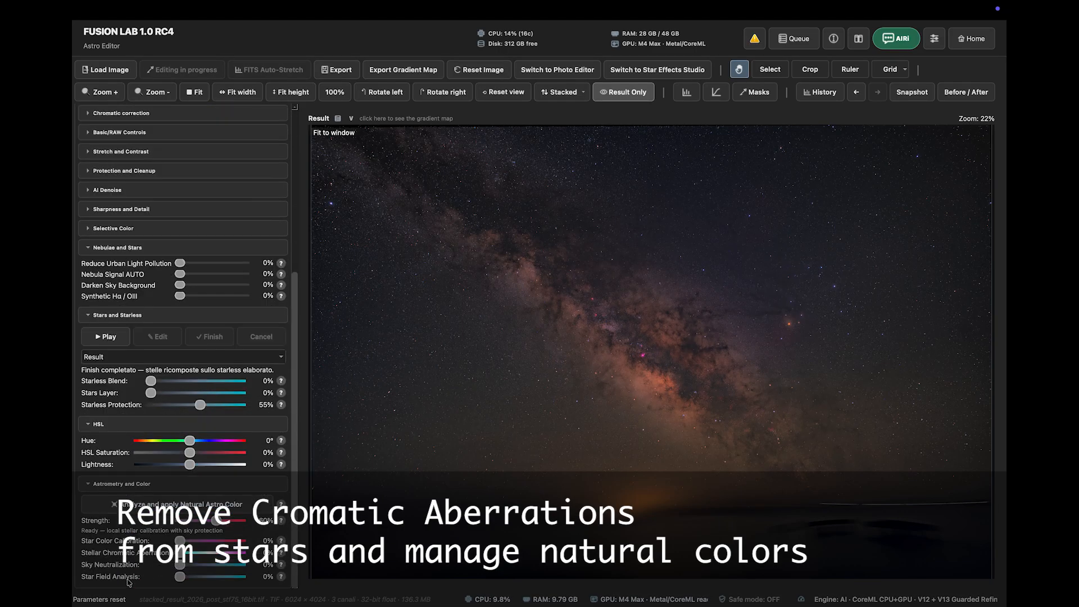
pyautogui.click(152, 503)
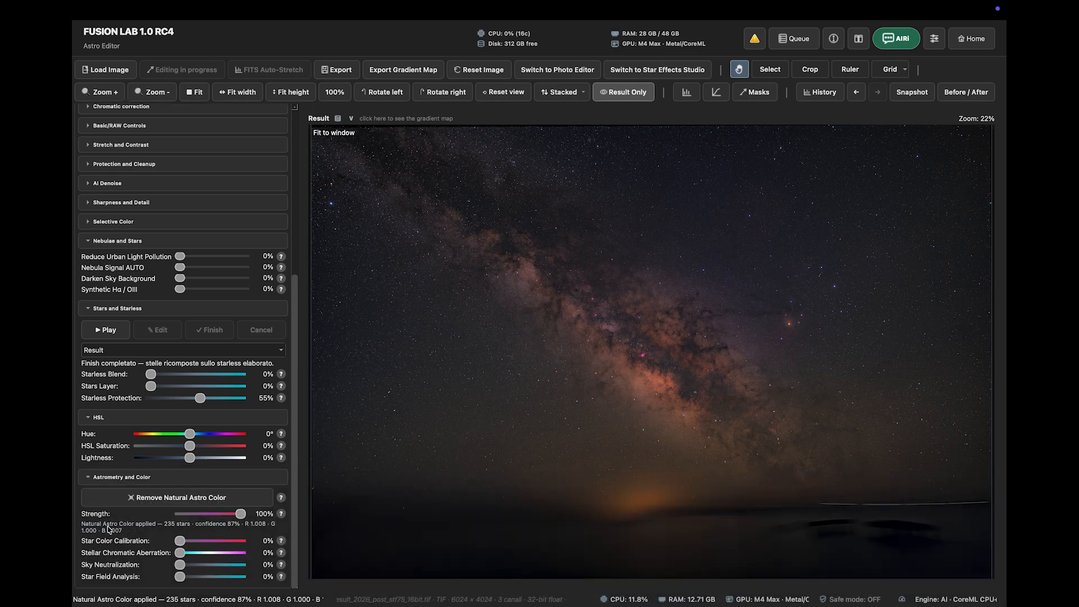
pyautogui.moveTo(175, 543); pyautogui.dragTo(212, 541)
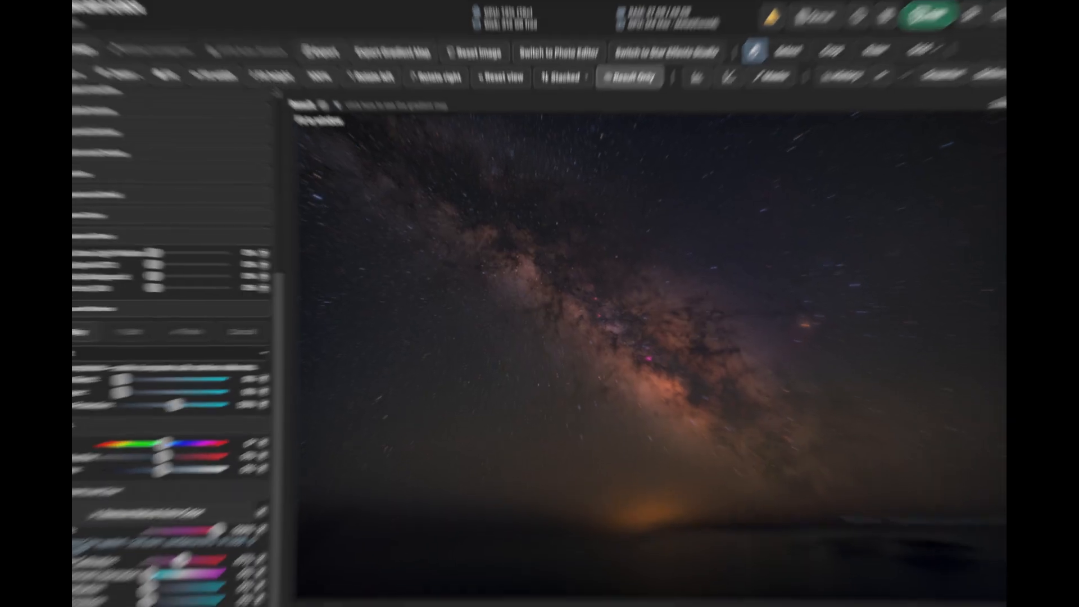